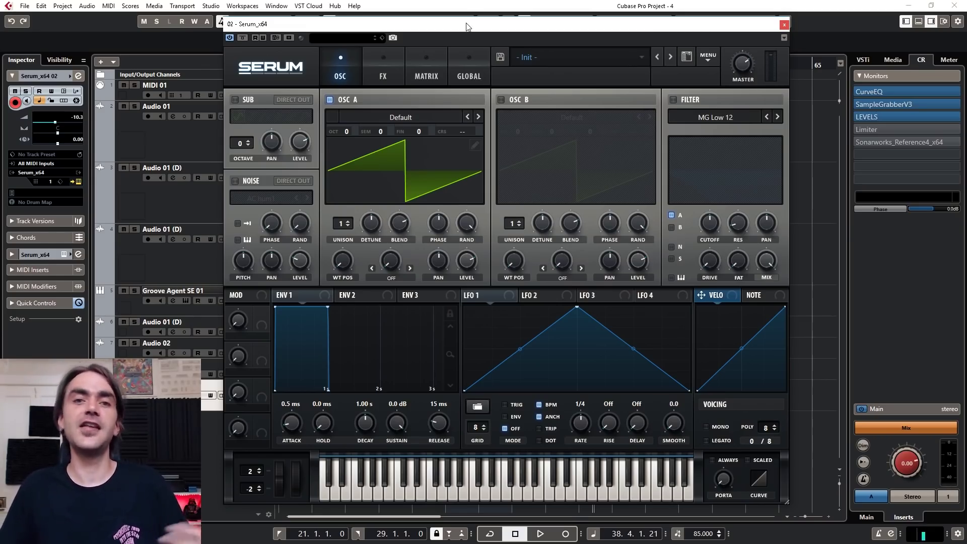
- Change the synth's interface skin to Promethium
left_click(281, 69)
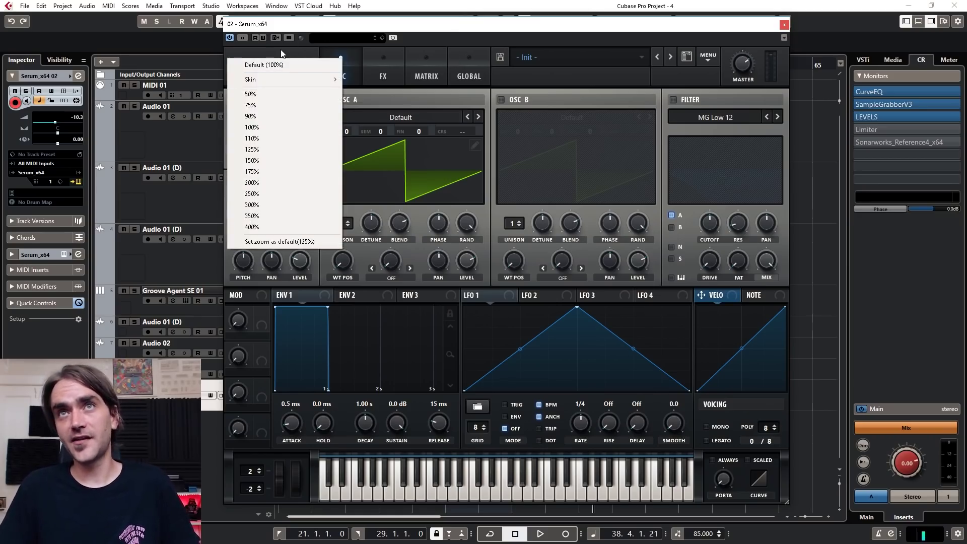
mouse_move(267, 80)
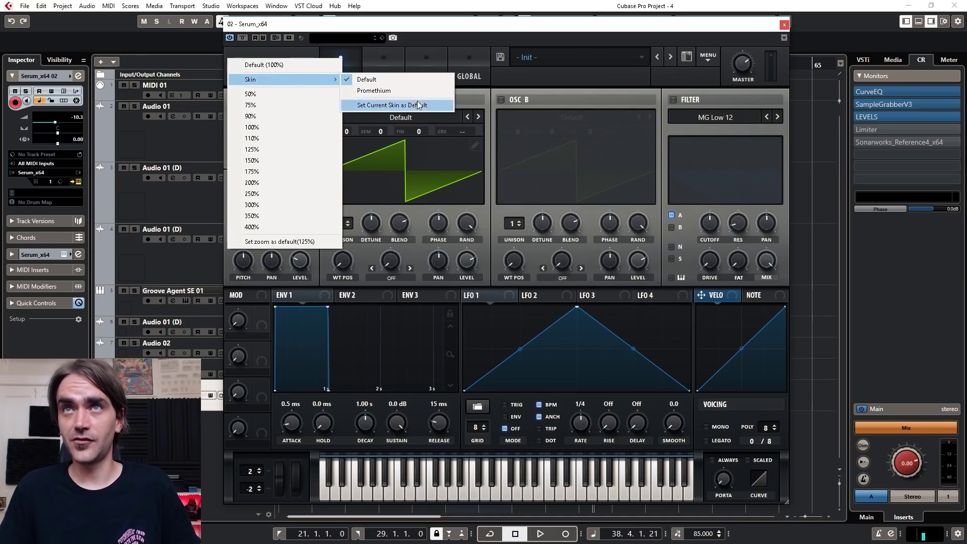
left_click(399, 92)
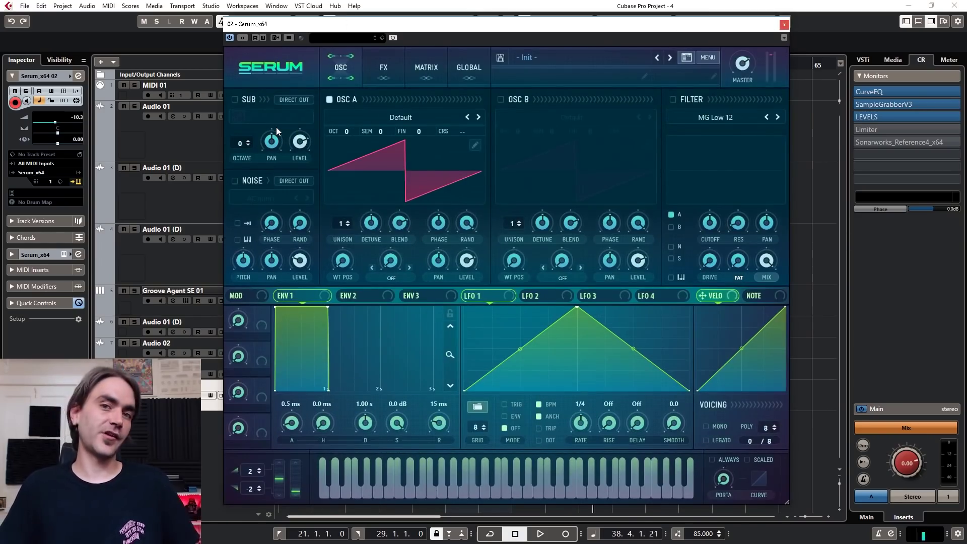
- Restore the synth's Default interface skin
left_click(284, 66)
mouse_move(267, 81)
left_click(370, 77)
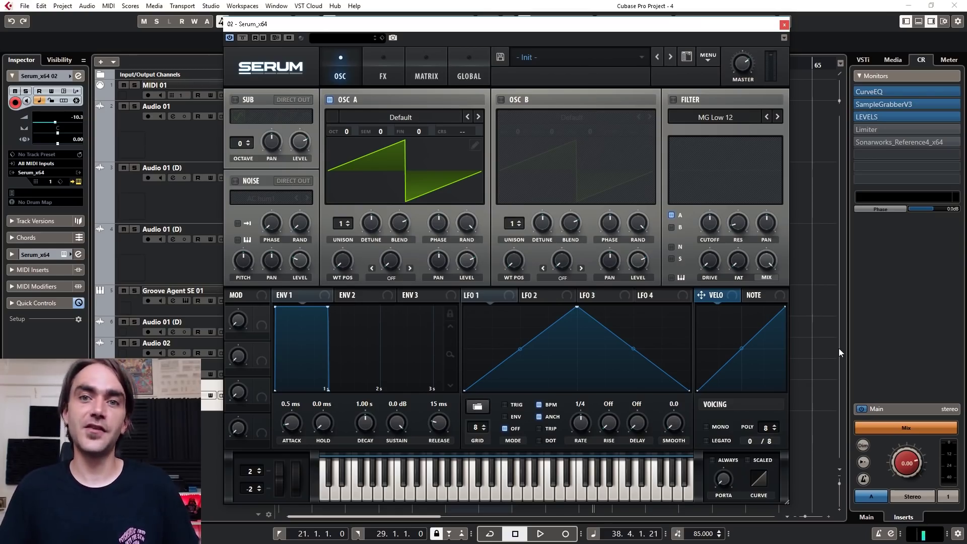
- Apply the "Create PWM from this table to all" process to oscillator A's wavetable
left_click(706, 58)
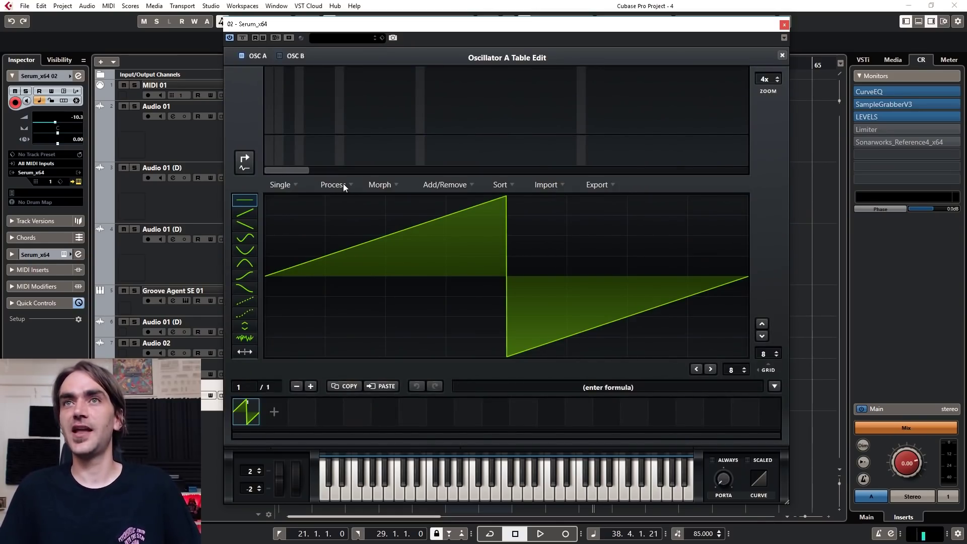
left_click(343, 184)
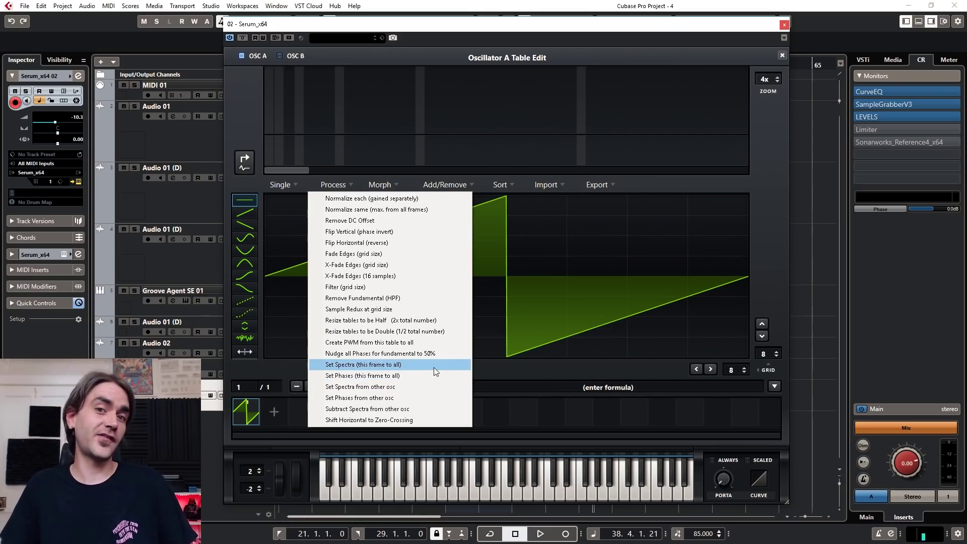
left_click(422, 341)
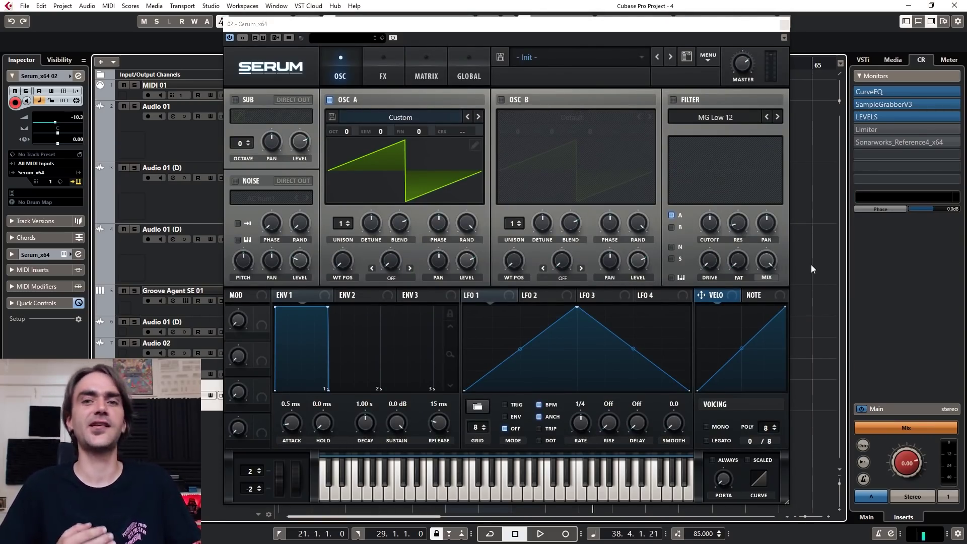
- Filter the preset browser to the Lead category and generate a hybrid preset from the visible list
left_click(708, 56)
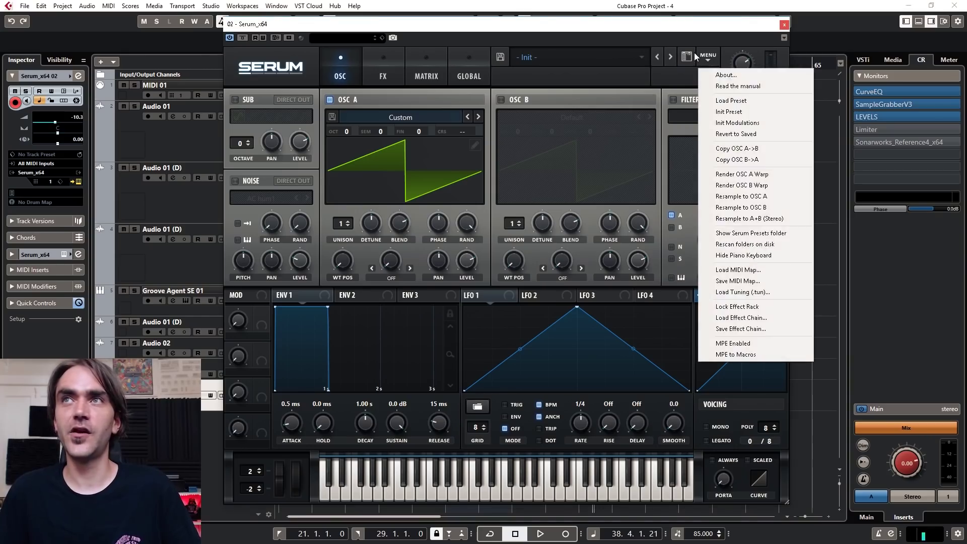
left_click(686, 57)
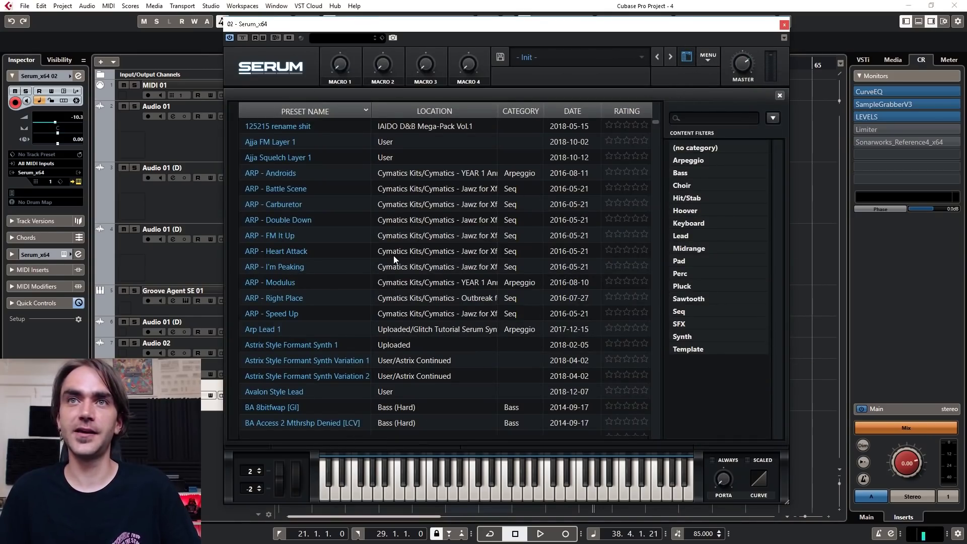
left_click(680, 236)
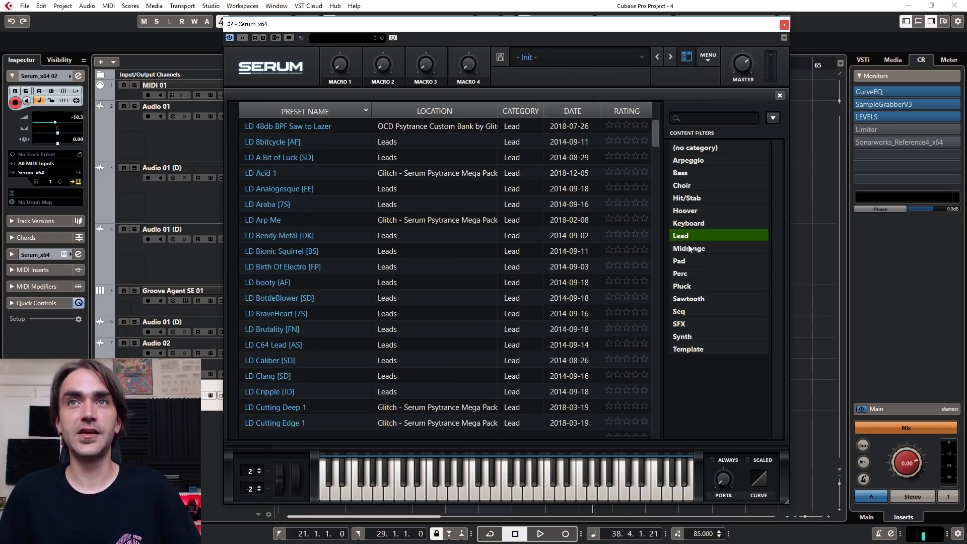
scroll(363, 176, "down", 8)
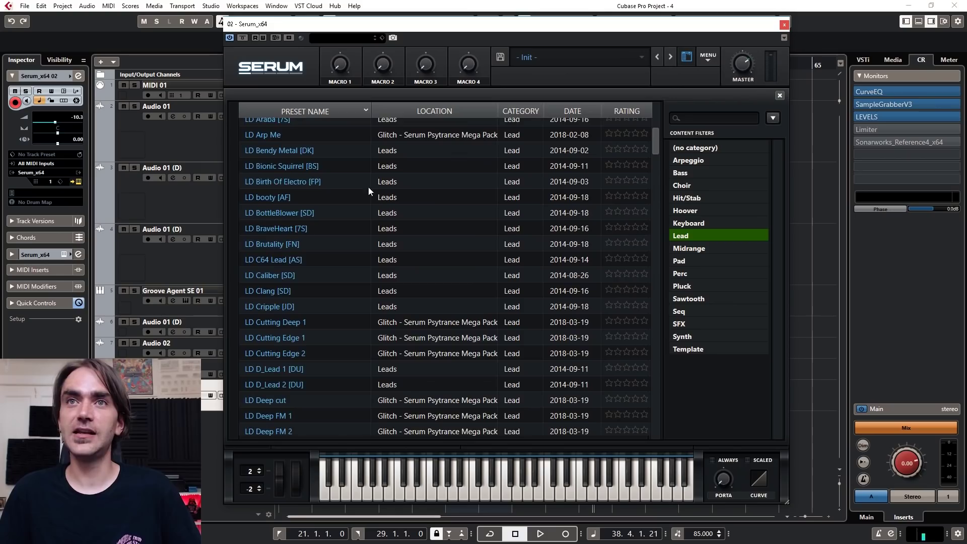
scroll(394, 207, "up", 8)
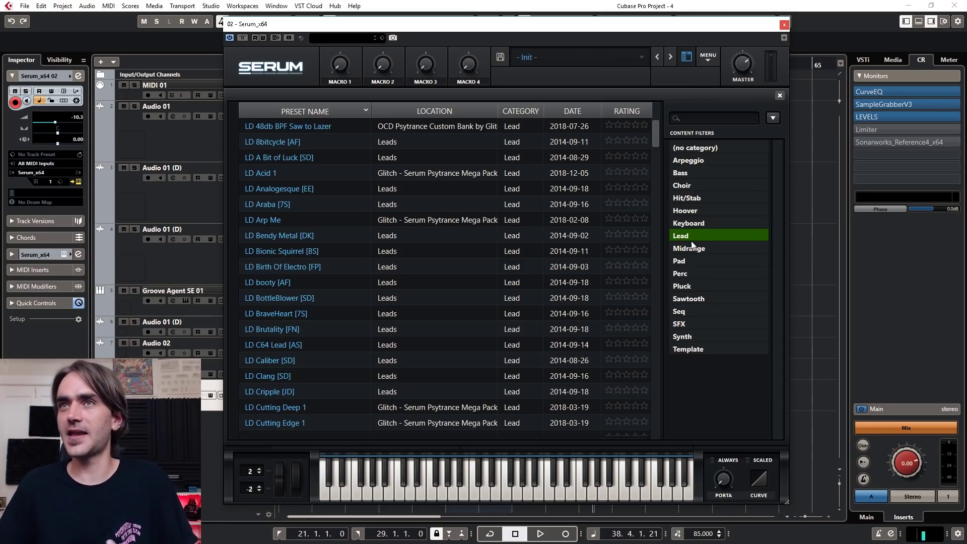
left_click(772, 119)
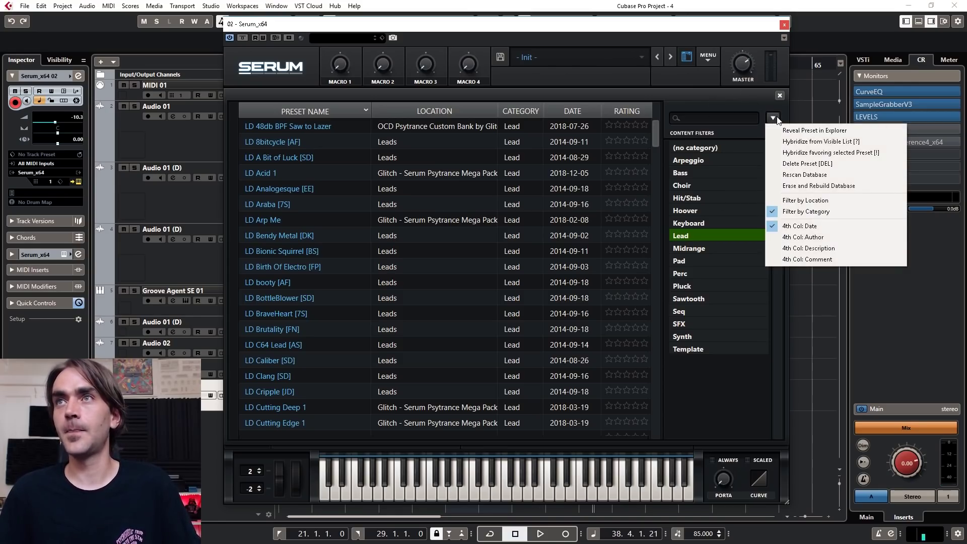
left_click(788, 143)
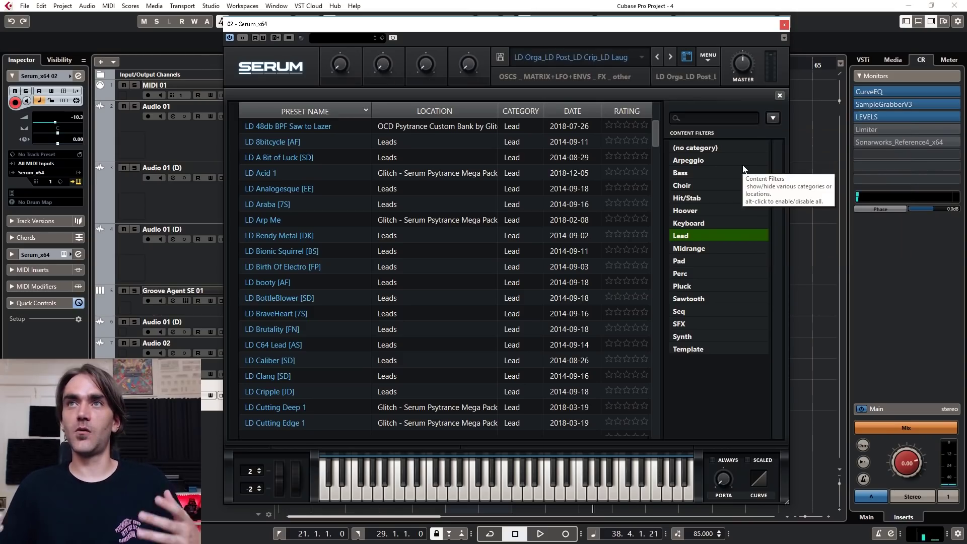
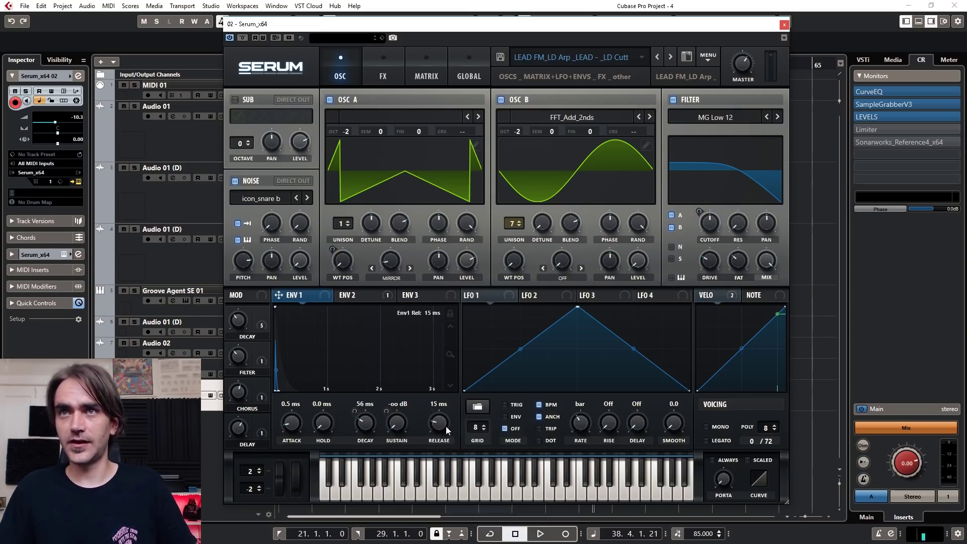
- Set the hybrid preset's voicing to mono
left_click(706, 426)
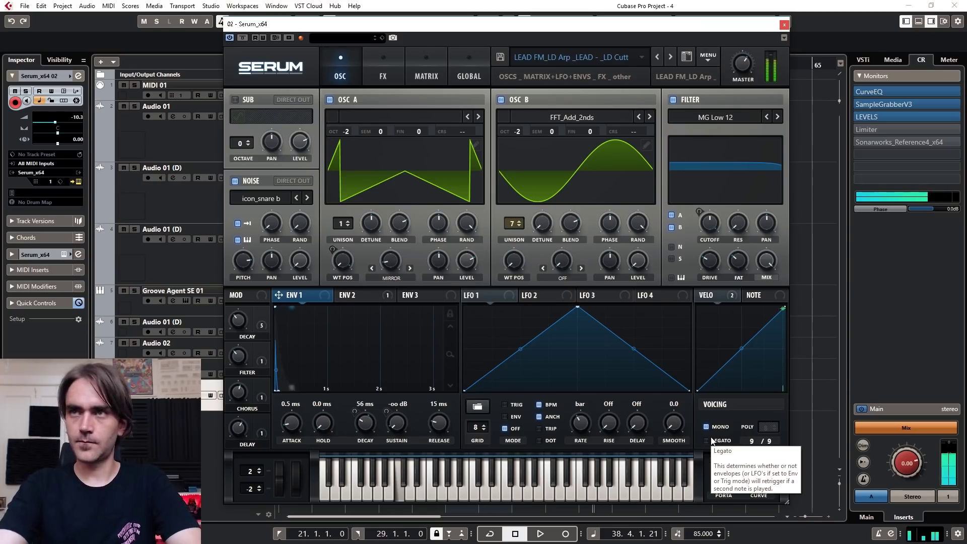
mouse_move(730, 469)
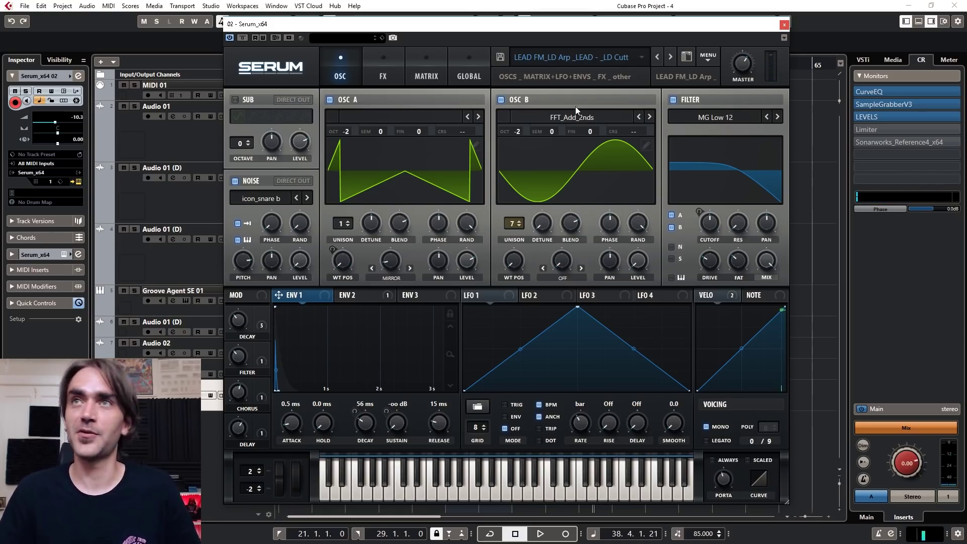
- Load the LD BottleBlower [SD] lead preset and generate a hybrid favoring the selected preset
left_click(687, 57)
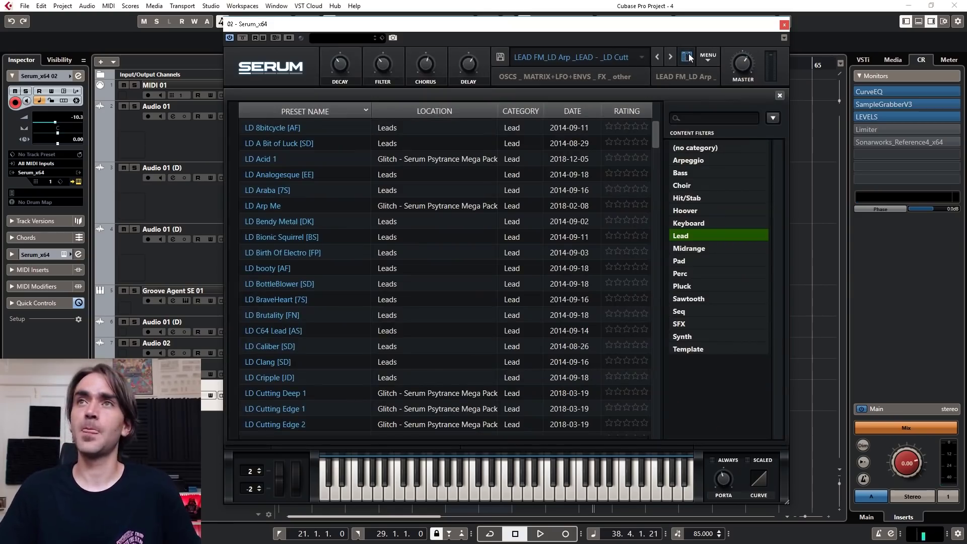
left_click(293, 286)
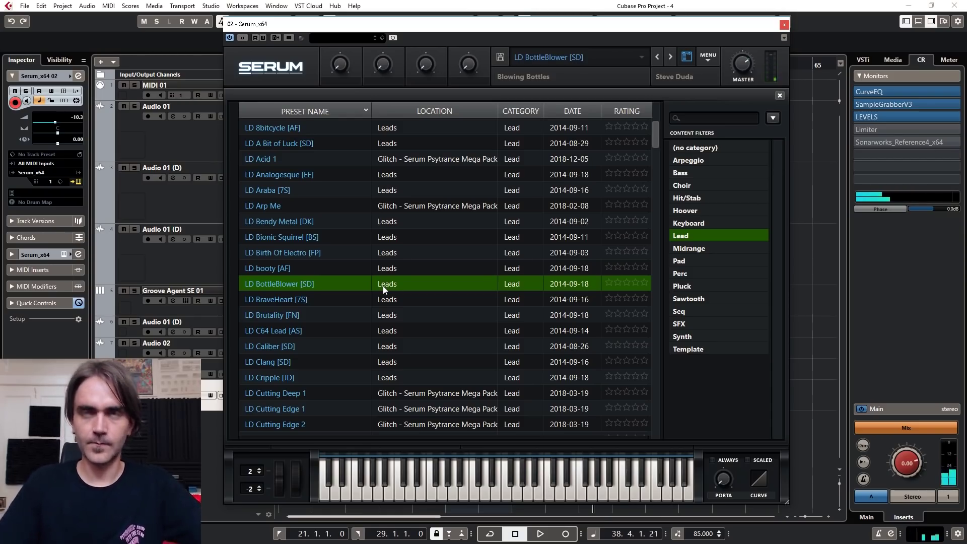
left_click(773, 118)
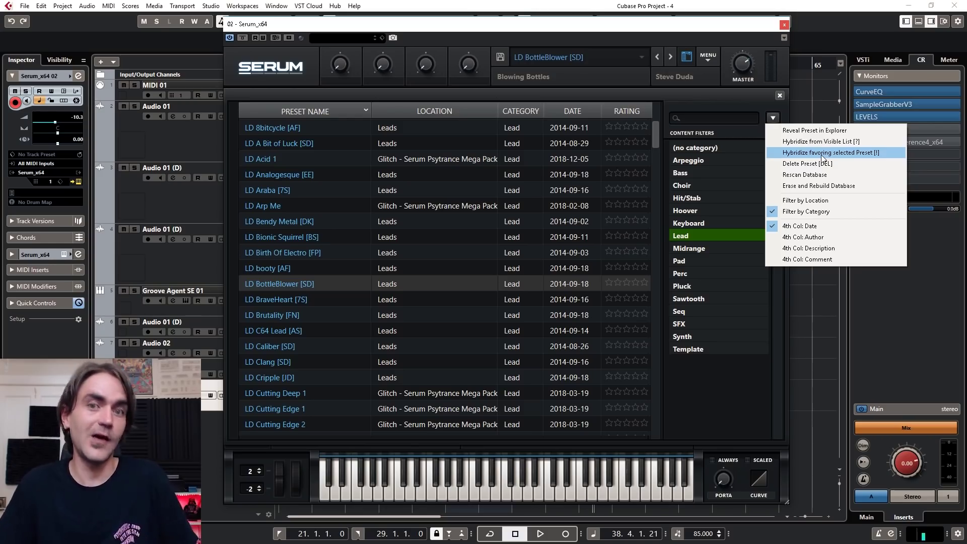
left_click(821, 155)
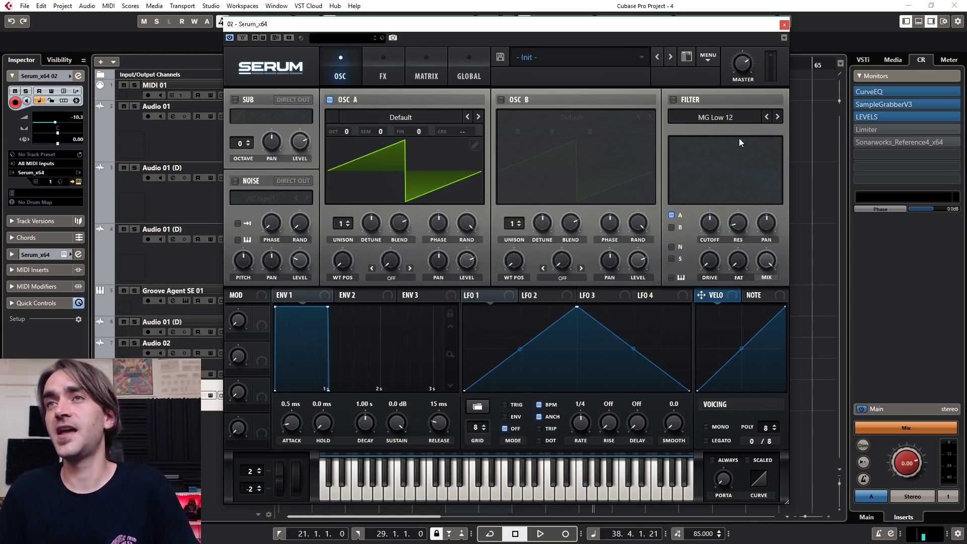
- Enable the filter with the Scream 1 LP type and compare the sound with the filter off and on
left_click(673, 100)
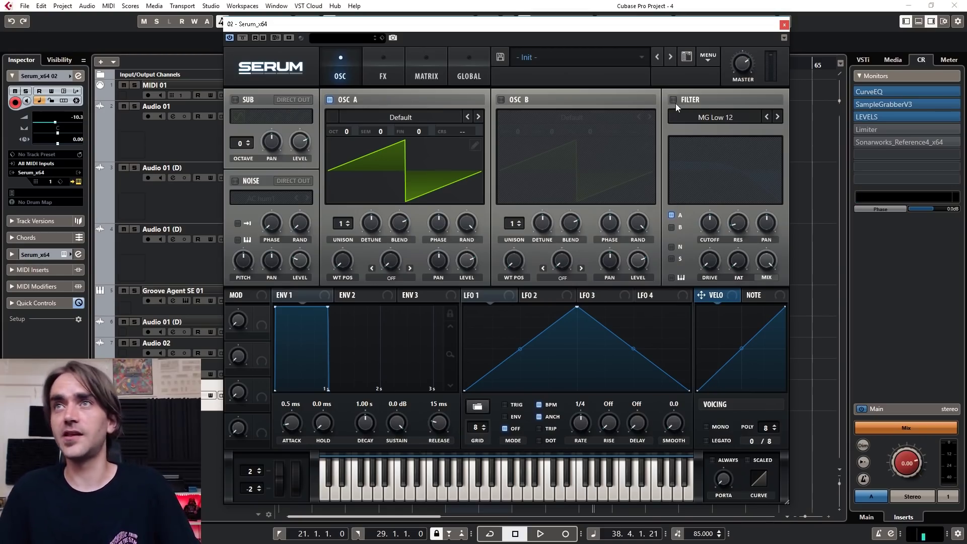
left_click(704, 117)
mouse_move(698, 163)
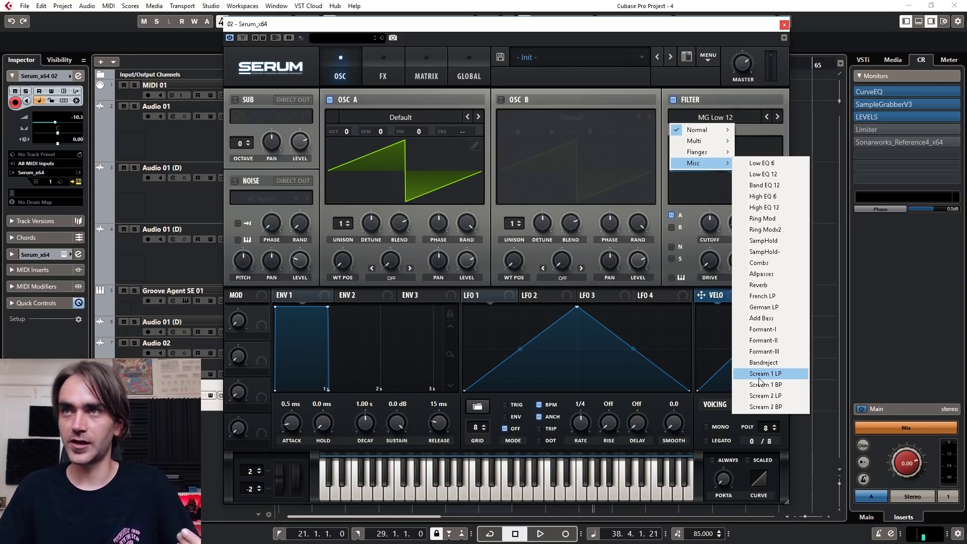
left_click(774, 374)
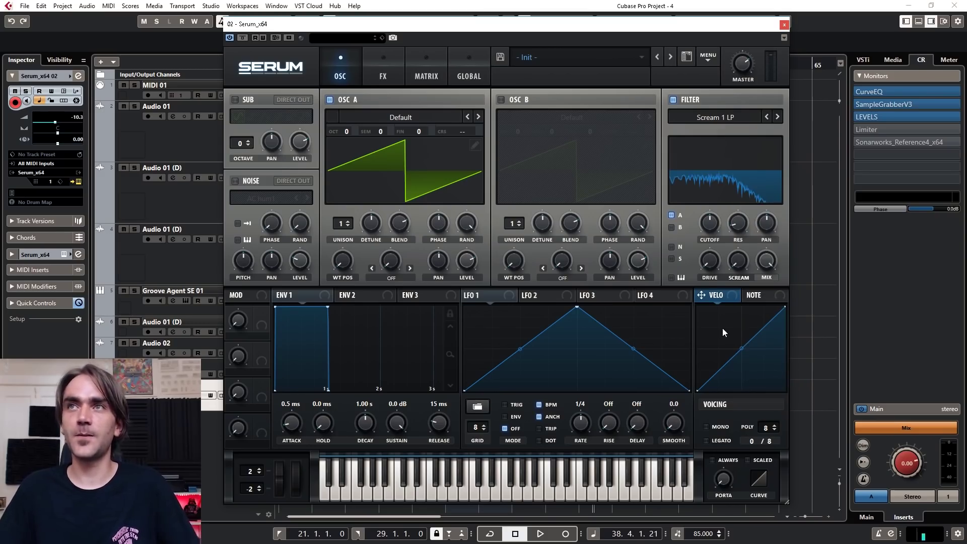
left_click(672, 100)
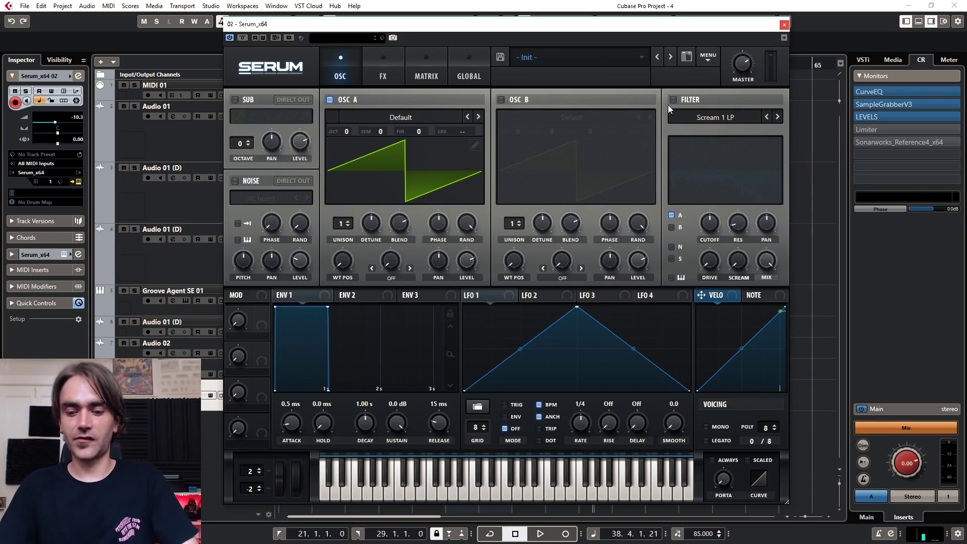
left_click(672, 100)
- Raise the filter cutoff to about 12692 Hz and sweep the resonance to maximum and back to minimum
left_click_drag(711, 224, 710, 225)
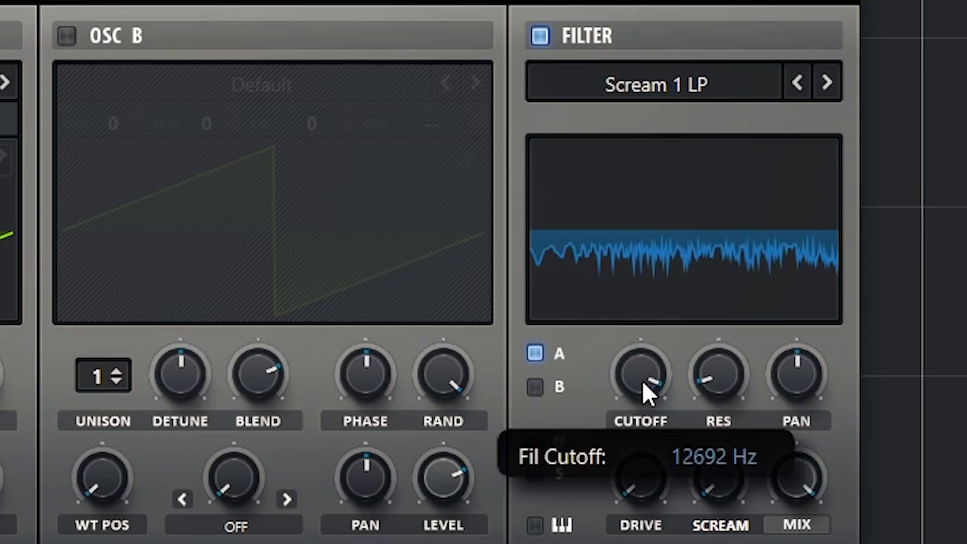
left_click_drag(717, 356, 723, 83)
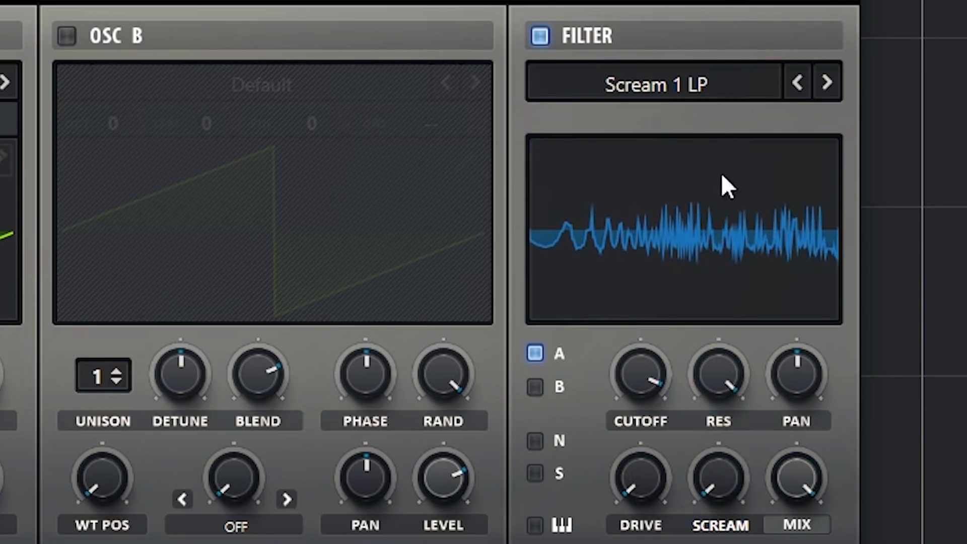
left_click_drag(738, 334, 714, 541)
- Raise the filter drive to about halfway, then sweep the Scream amount up and settle it at about a quarter
left_click_drag(641, 455, 650, 312)
left_click_drag(725, 514, 716, 242)
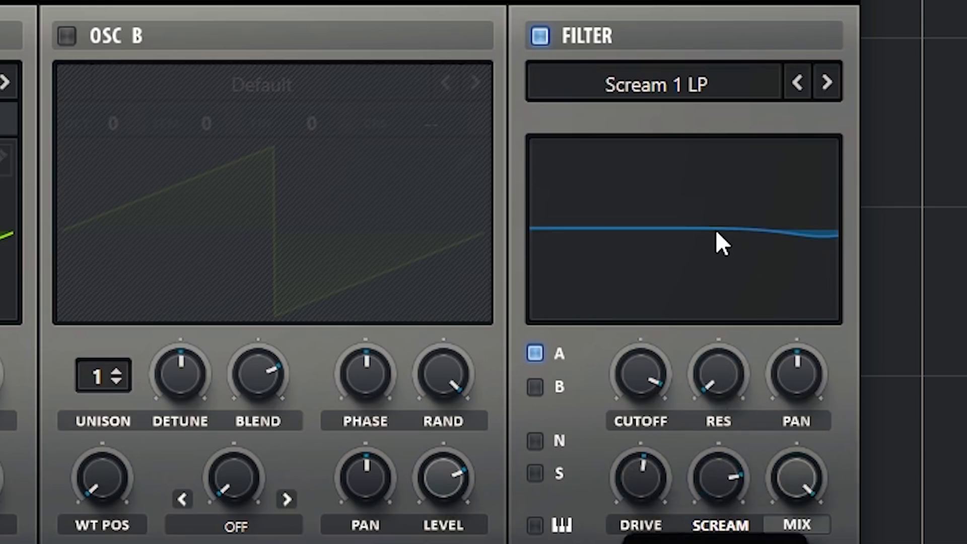
mouse_move(730, 443)
left_mouse_down()
mouse_move(729, 430)
mouse_move(729, 470)
left_mouse_up()
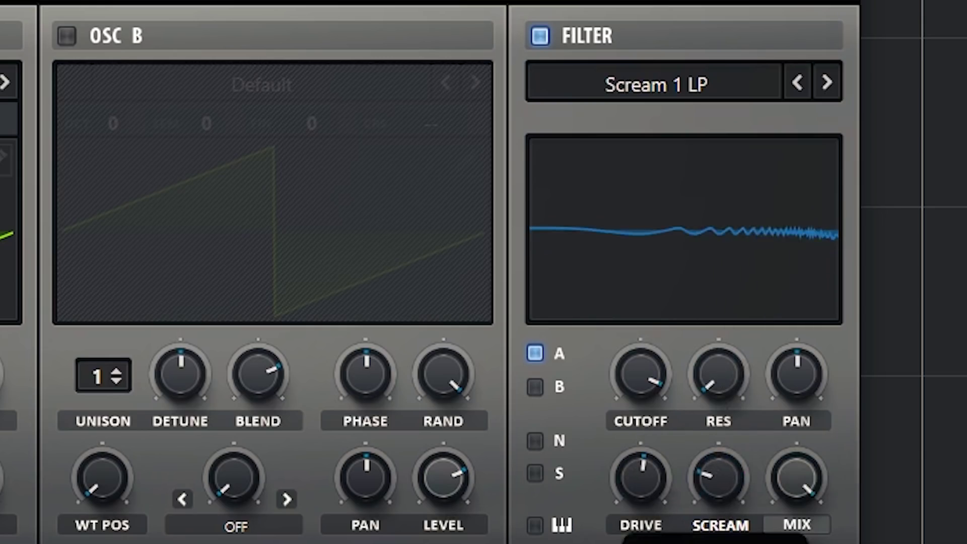
- Balance the filter's feedback by raising the resonance well above halfway and keeping Scream just under a quarter
mouse_move(719, 373)
left_mouse_down()
mouse_move(721, 190)
mouse_move(711, 280)
left_mouse_up()
left_click_drag(722, 444, 714, 500)
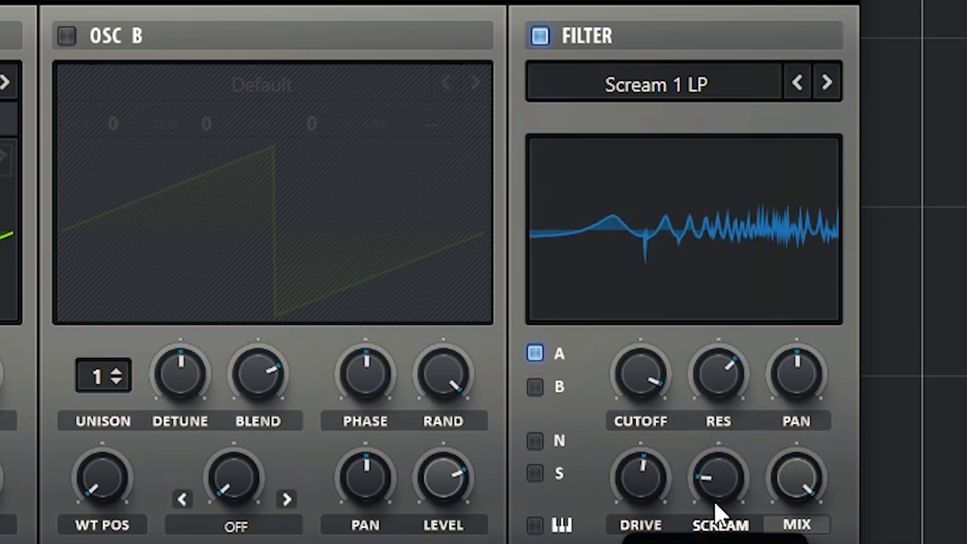
left_click_drag(712, 379, 714, 344)
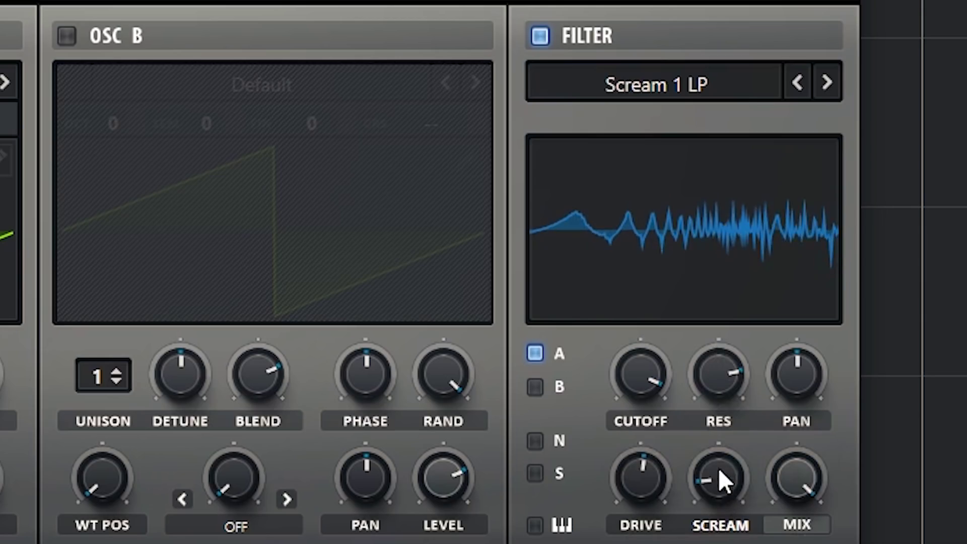
mouse_move(718, 467)
left_mouse_down()
mouse_move(718, 459)
mouse_move(726, 482)
mouse_move(727, 464)
mouse_move(732, 472)
mouse_move(722, 524)
mouse_move(710, 504)
mouse_move(720, 451)
left_mouse_up()
left_click_drag(716, 364, 715, 363)
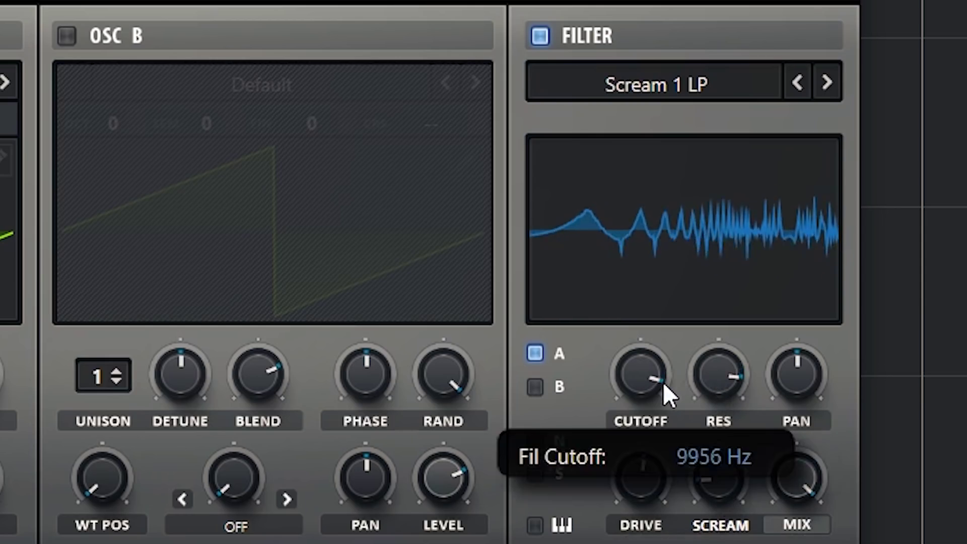
- Lower the filter cutoff slightly and fine-tune the resonance and Scream amounts around it
mouse_move(663, 388)
left_mouse_down()
mouse_move(654, 388)
mouse_move(649, 464)
mouse_move(651, 376)
left_mouse_up()
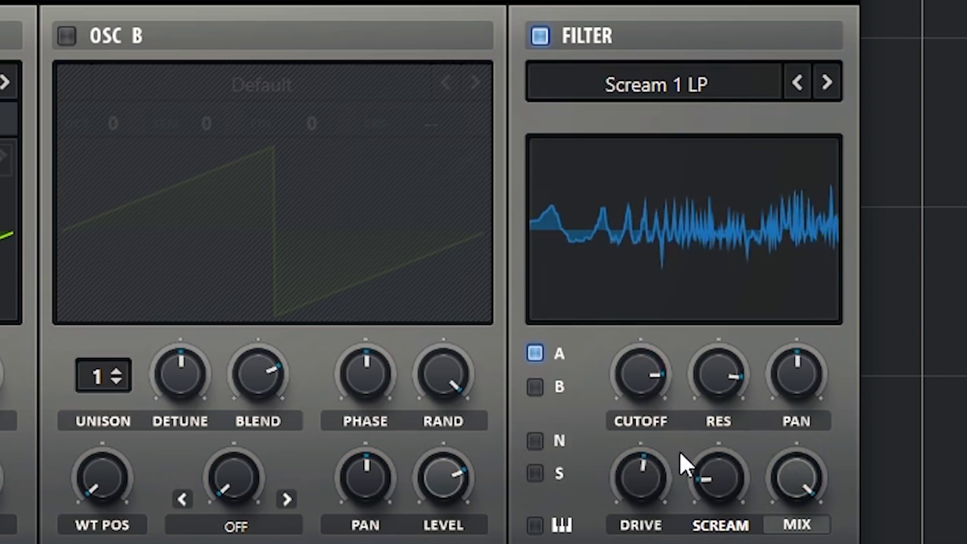
scroll(721, 370, "up", 2)
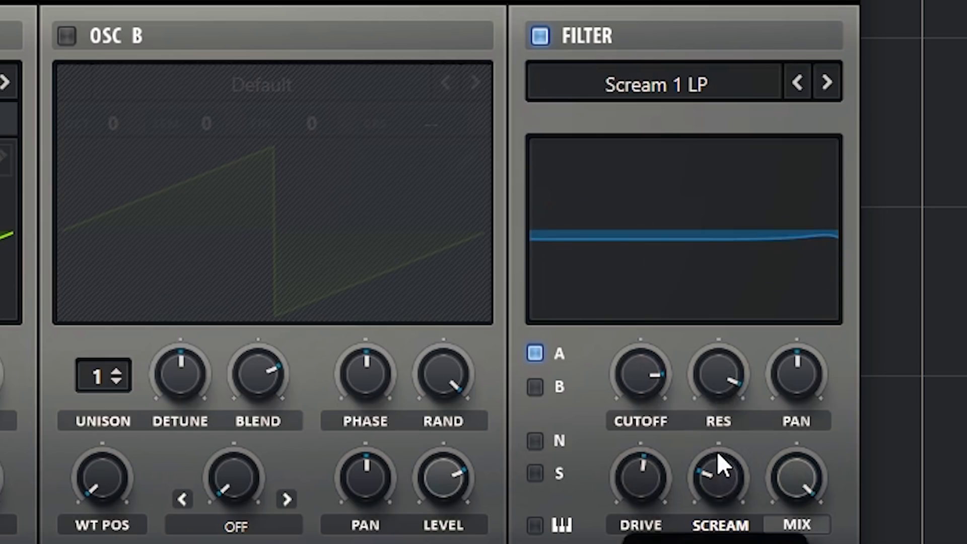
scroll(714, 479, "down", 1)
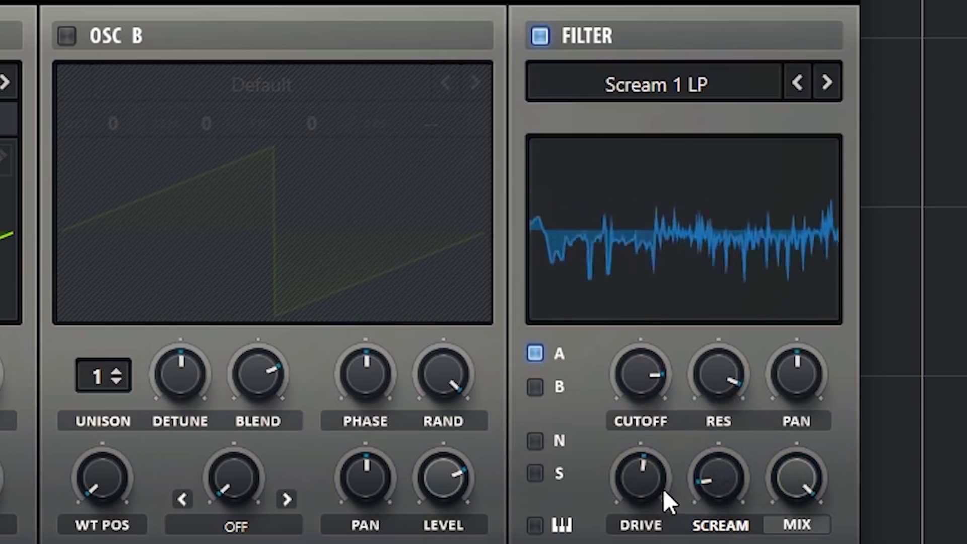
- Sweep the filter drive up and back to just above halfway, and raise the resonance to maximum with Scream near a quarter
left_click_drag(662, 489, 660, 443)
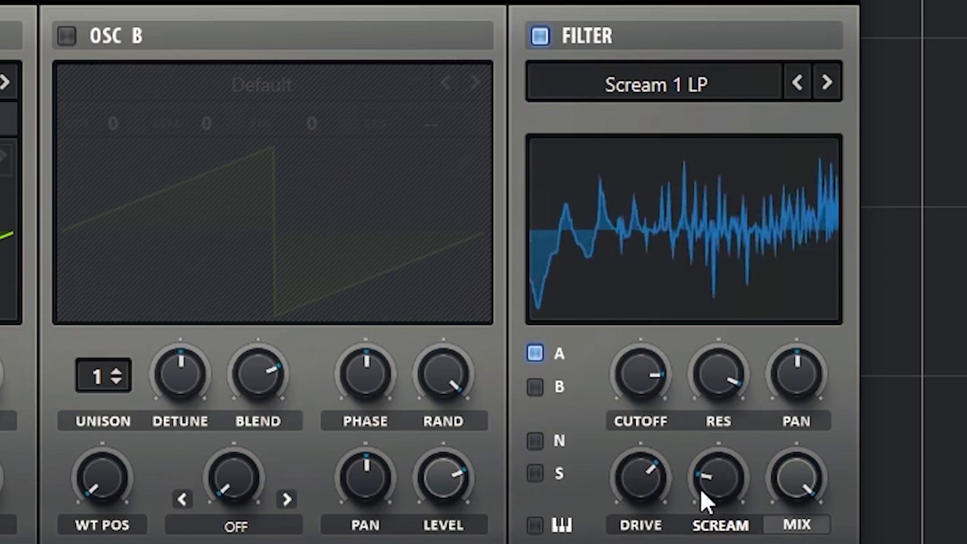
scroll(701, 501, "up", 1)
left_click_drag(640, 475, 640, 516)
left_click_drag(723, 398, 714, 355)
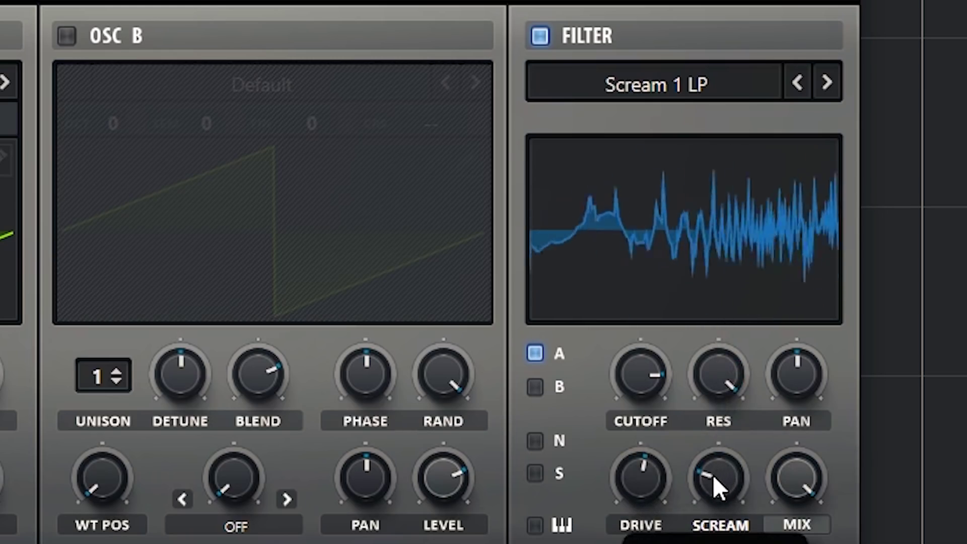
- Sweep the resonance between about three-quarters and maximum, settling it in between, while keeping the Scream amount slightly below a quarter
scroll(714, 481, "down", 1)
left_click_drag(721, 401, 719, 461)
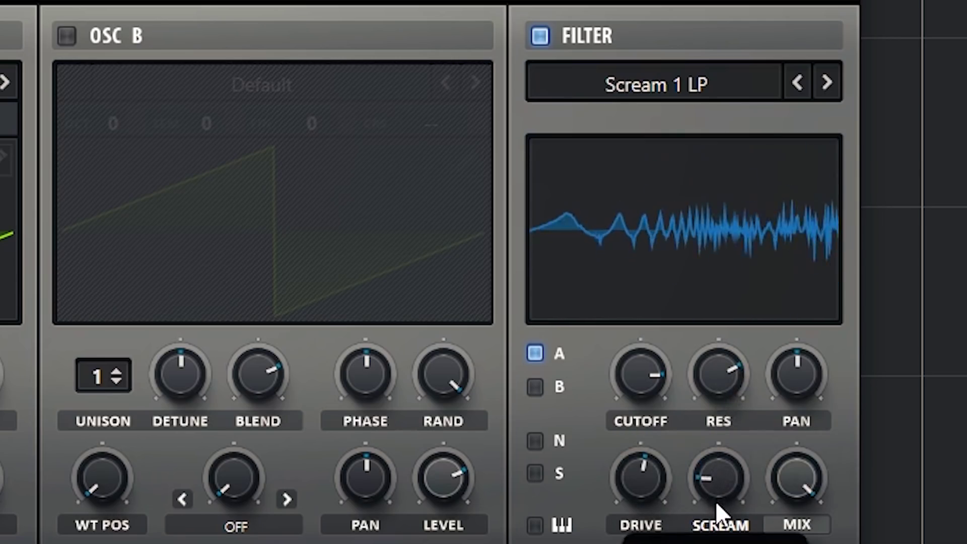
mouse_move(717, 503)
left_mouse_down()
mouse_move(716, 529)
mouse_move(711, 505)
left_mouse_up()
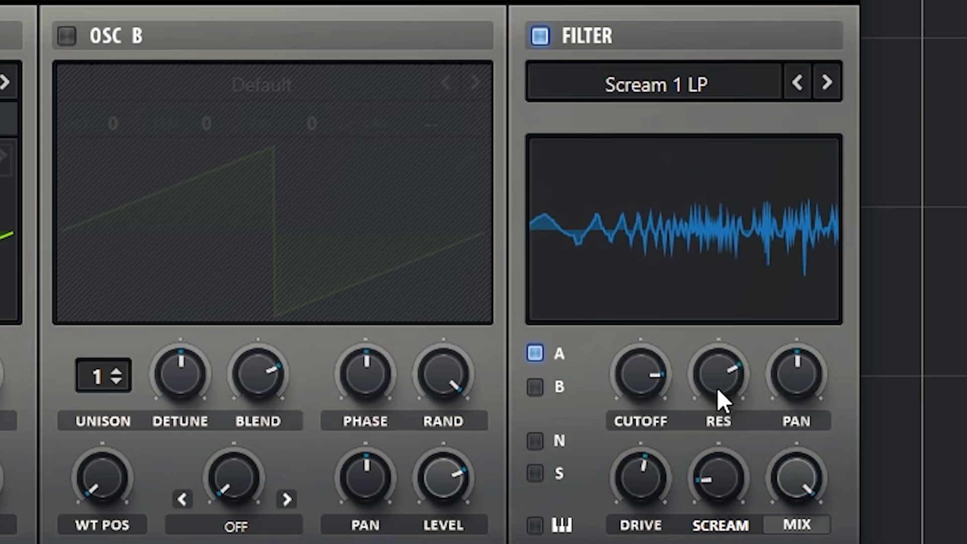
left_click_drag(717, 397, 721, 320)
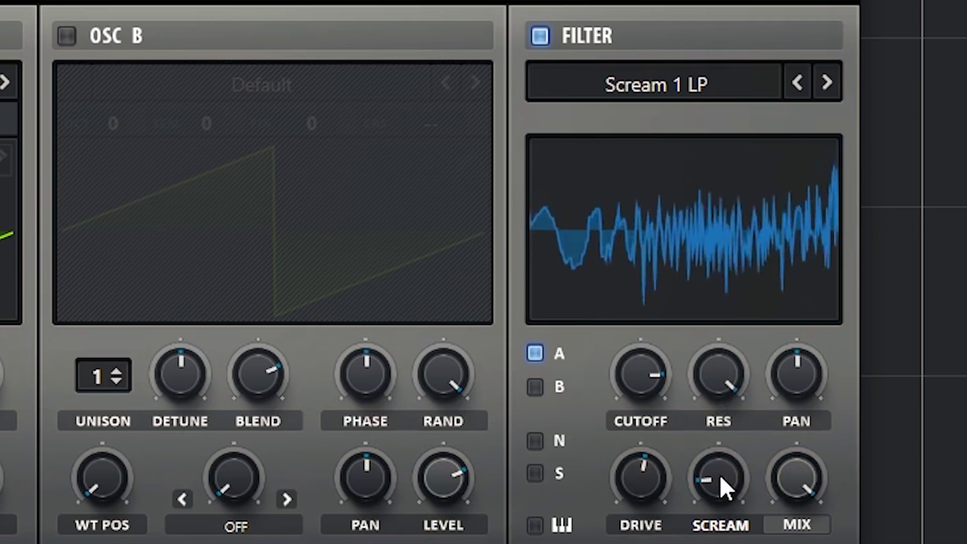
left_click_drag(723, 391, 715, 410)
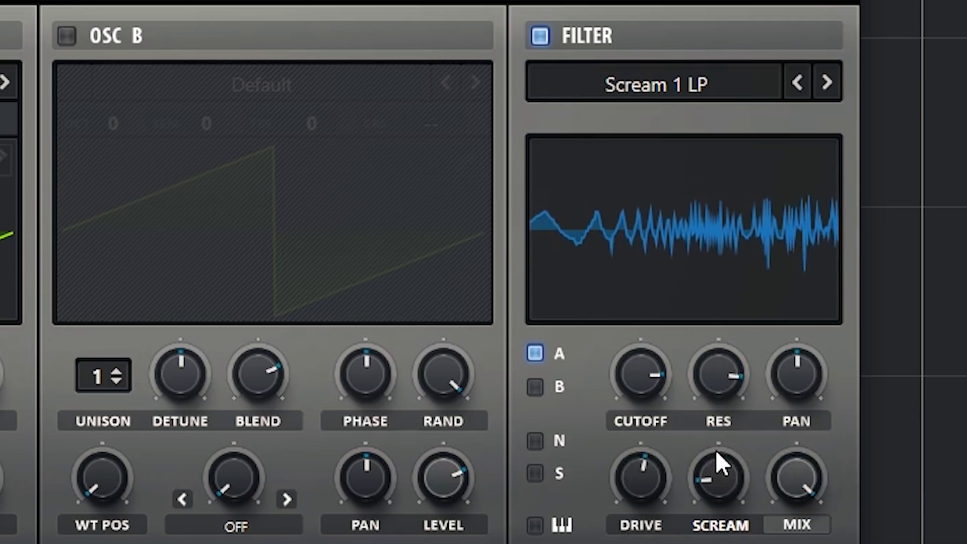
left_click_drag(715, 449, 727, 469)
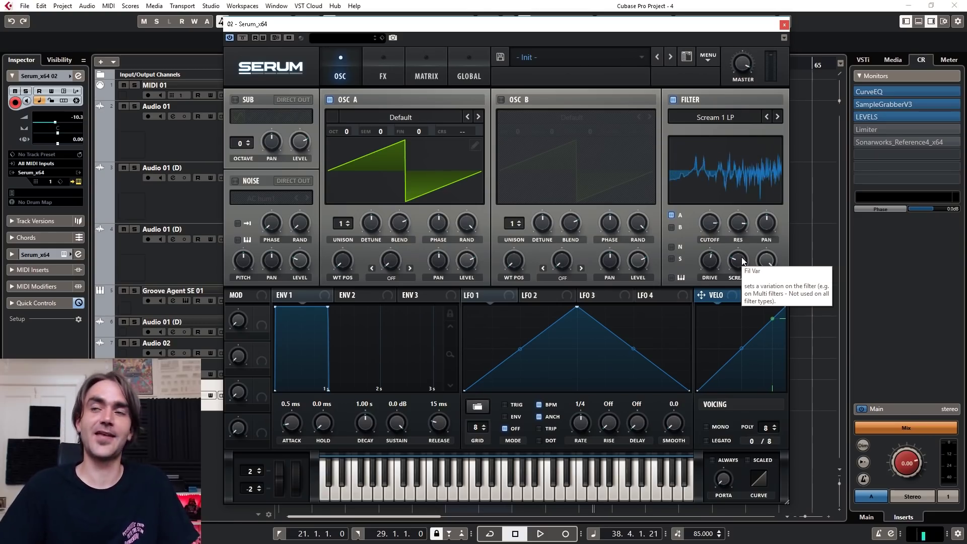
- Place an MG Low 24 effects filter before Hyper/Dimension, with its low cutoff modulated by Env 2 at 695 ms decay and zero sustain
left_click(382, 71)
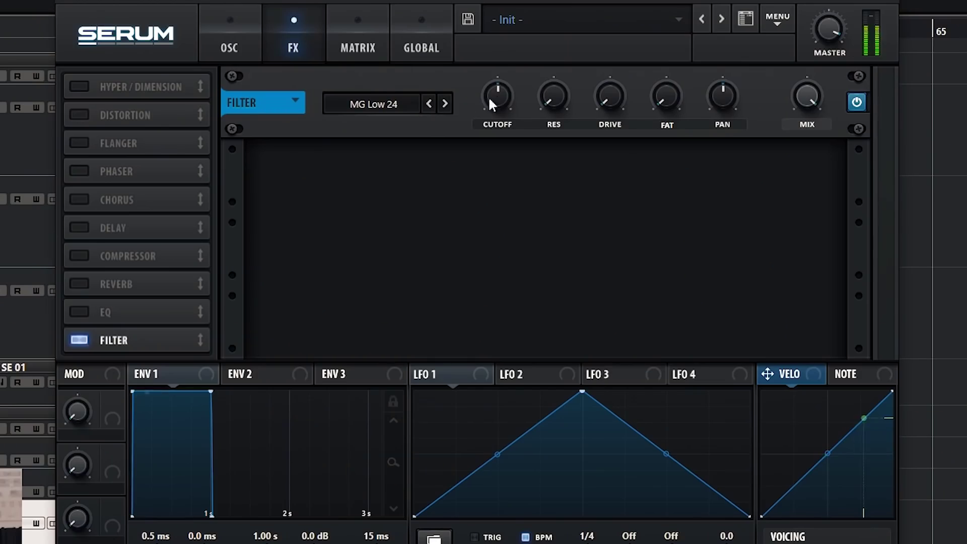
left_click_drag(488, 96, 489, 99)
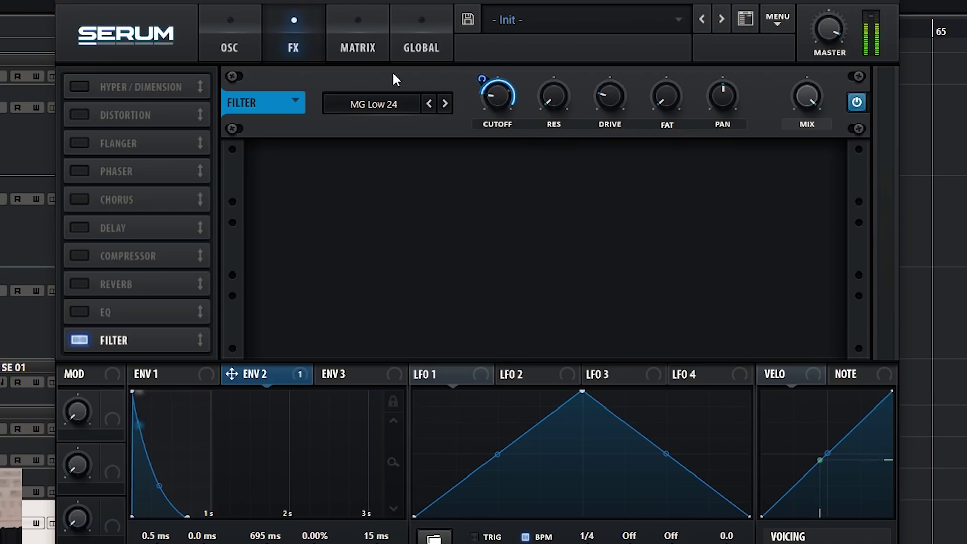
left_click(81, 86)
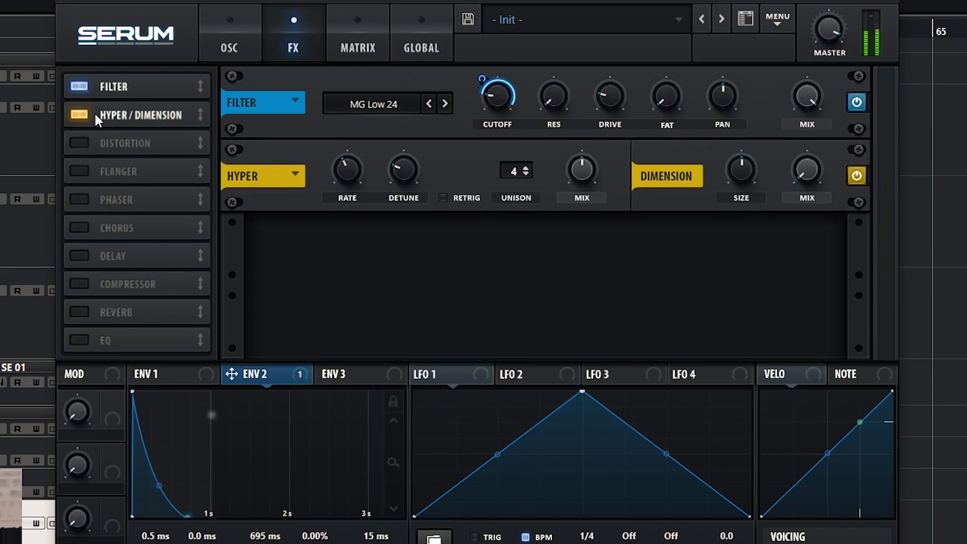
- Enable the Plate reverb with a larger size, a shorter decay and a slightly higher mix
left_click(103, 313)
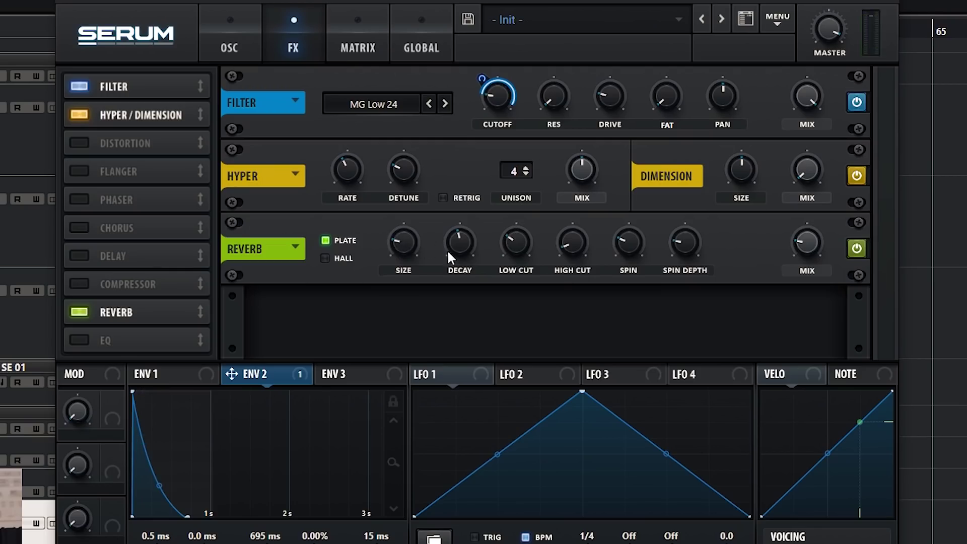
left_click_drag(387, 246, 393, 265)
left_click_drag(457, 247, 410, 234)
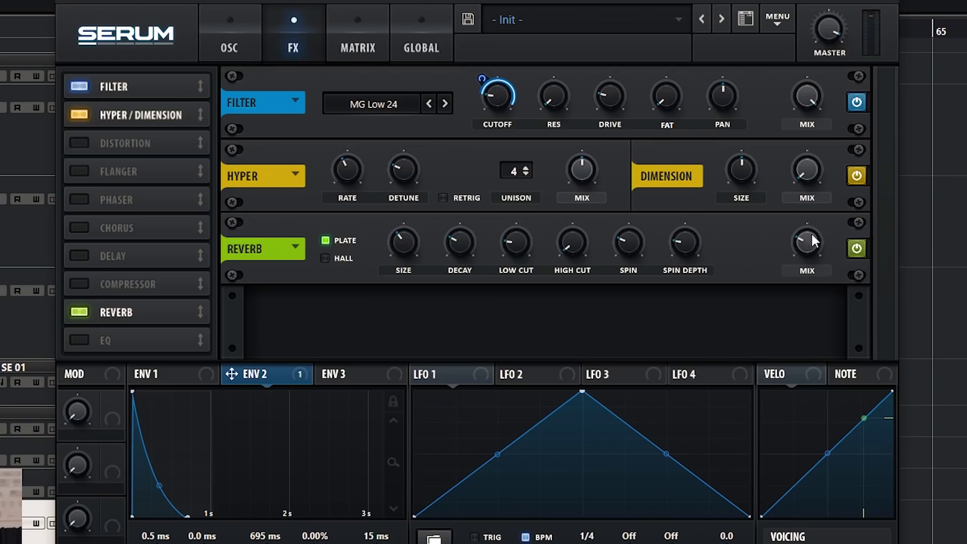
- Use the Basic Shapes square wave in oscillator A and sweep the Scream amount up and back down
left_click(229, 47)
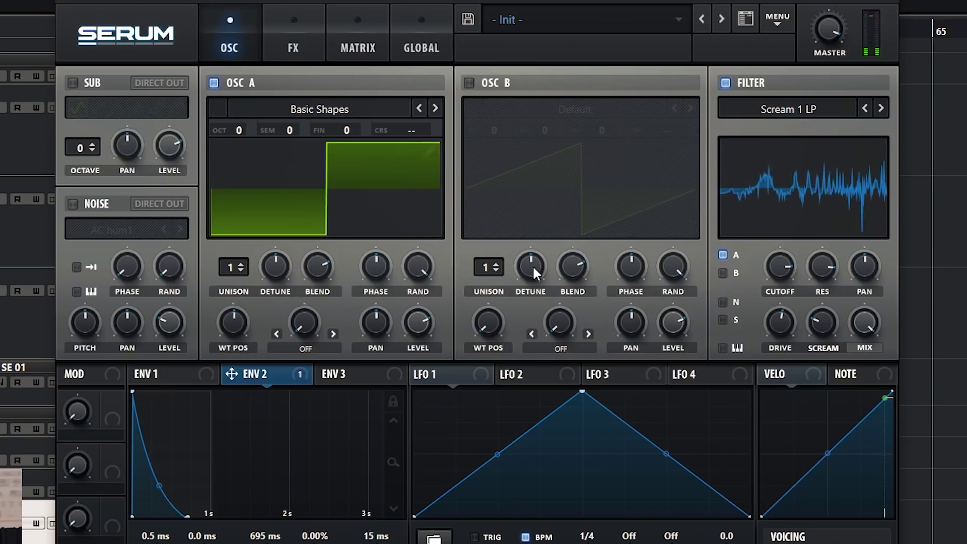
left_click_drag(823, 321, 827, 262)
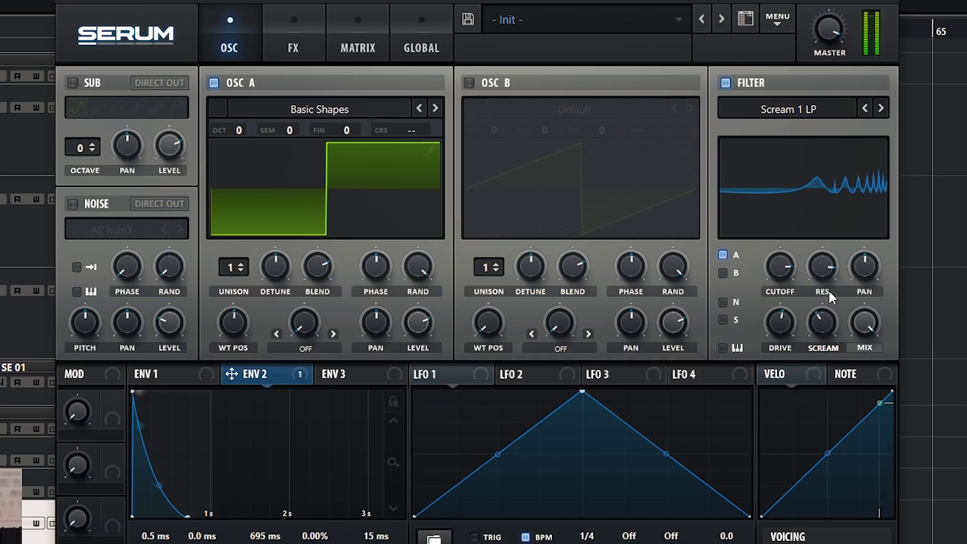
left_click_drag(814, 311, 828, 335)
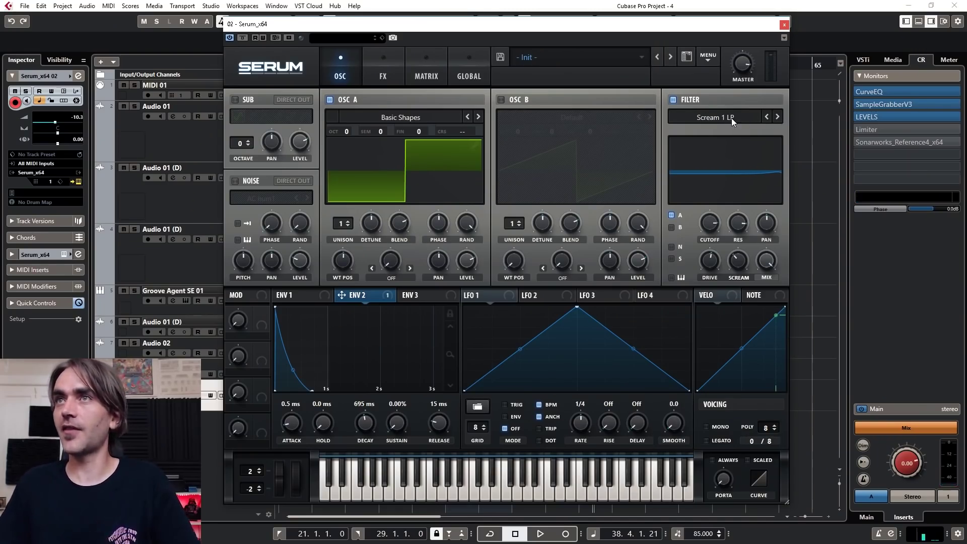
- Switch the filter type to Scream 2 LP and lower the resonance to 36%
left_click(731, 117)
mouse_move(702, 165)
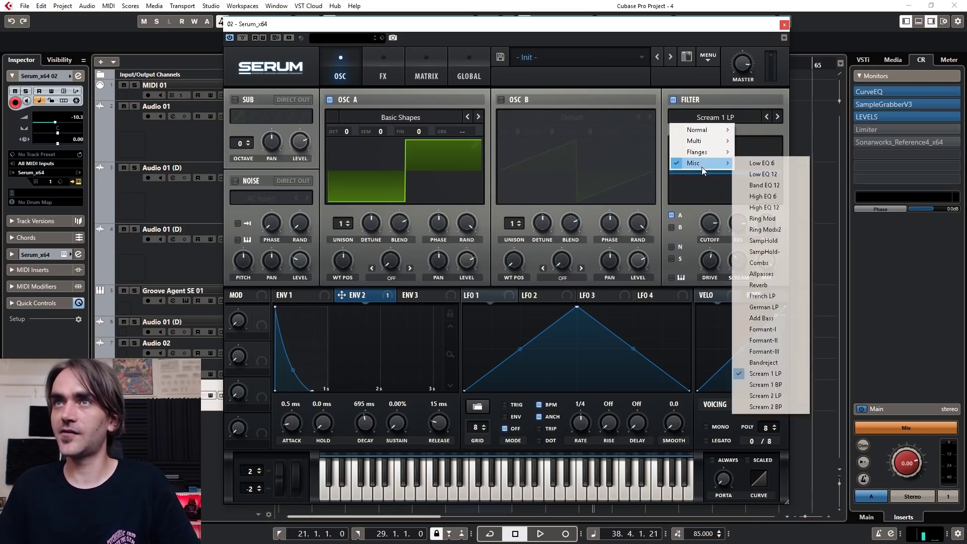
left_click(765, 395)
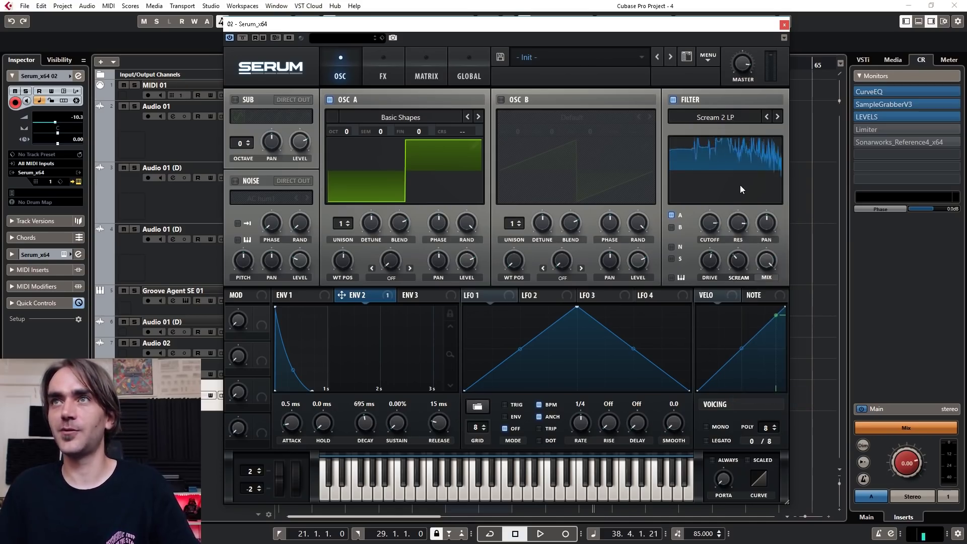
mouse_move(733, 187)
left_mouse_down()
mouse_move(741, 289)
mouse_move(746, 186)
left_mouse_up()
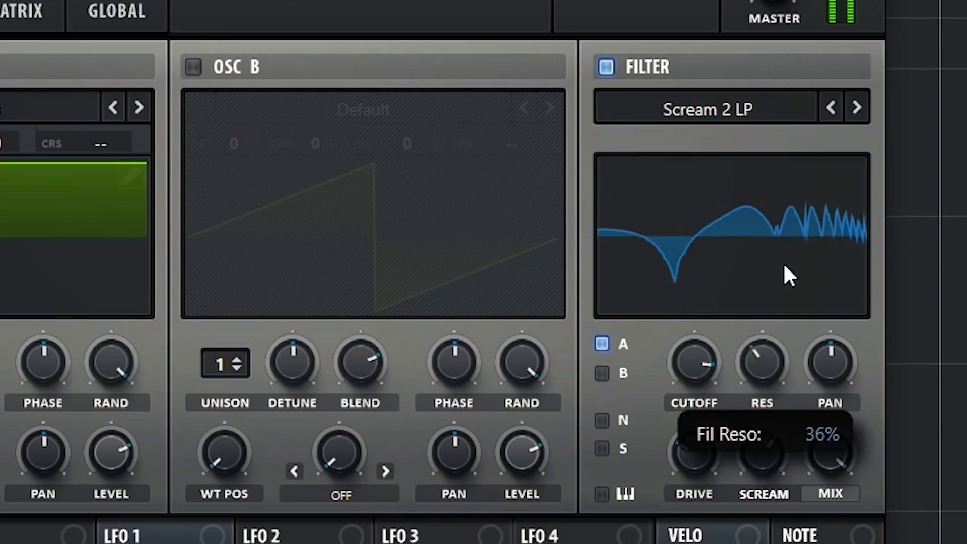
- Sweep the Scream amount up to 81% and back towards the middle, and raise the resonance to 74%
left_click_drag(740, 271, 744, 246)
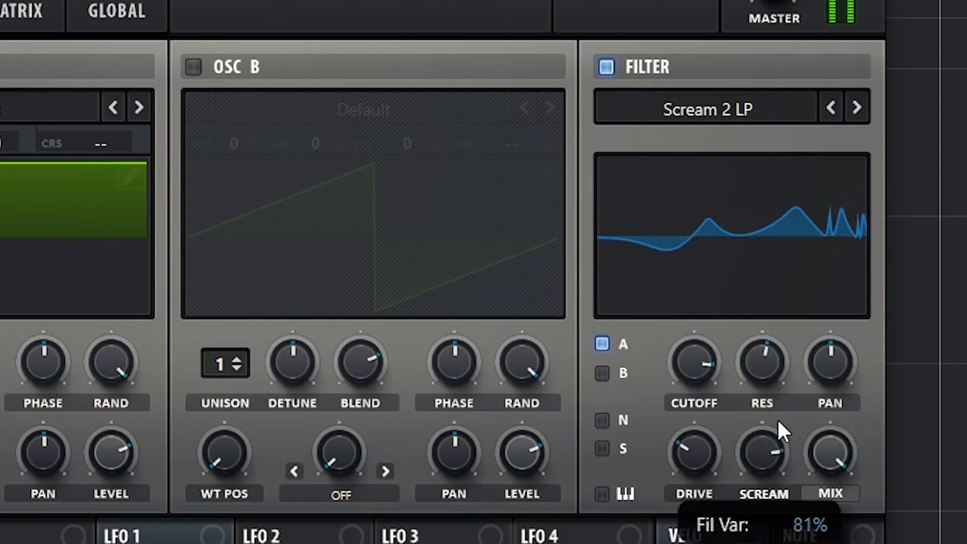
left_click_drag(778, 422, 775, 505)
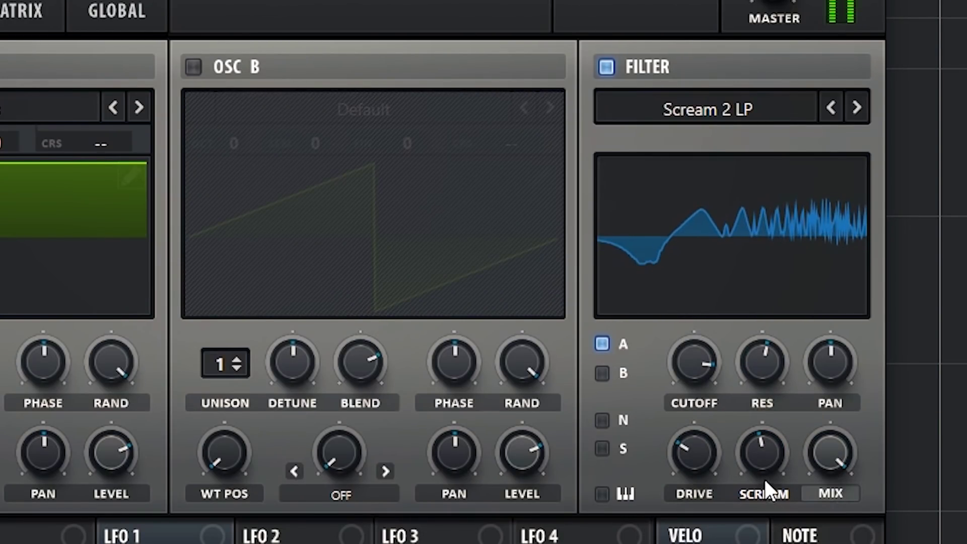
left_click_drag(757, 459, 761, 406)
left_click_drag(762, 370, 776, 340)
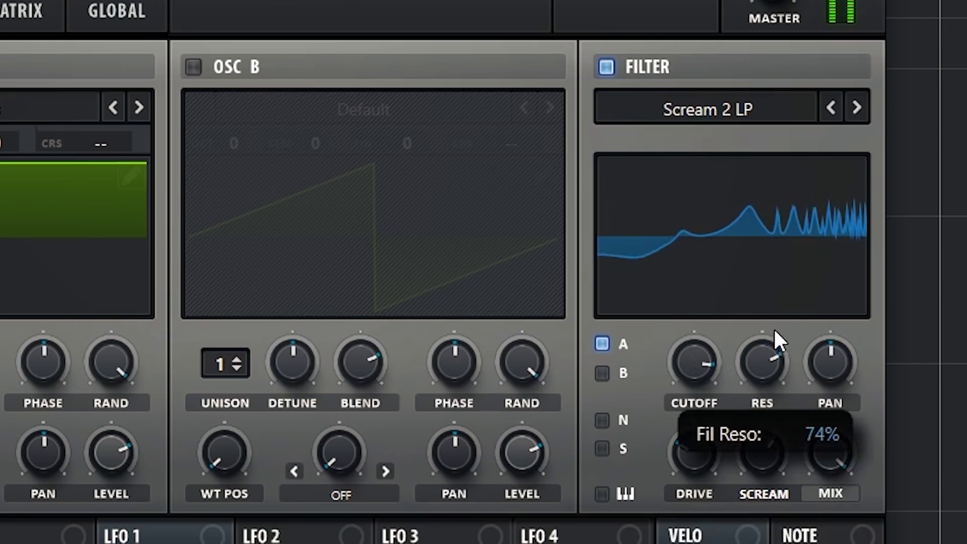
- Explore Scream 2 LP tones by turning the drive near maximum and sweeping the cutoff, resonance and Scream amounts
left_click_drag(700, 368, 719, 388)
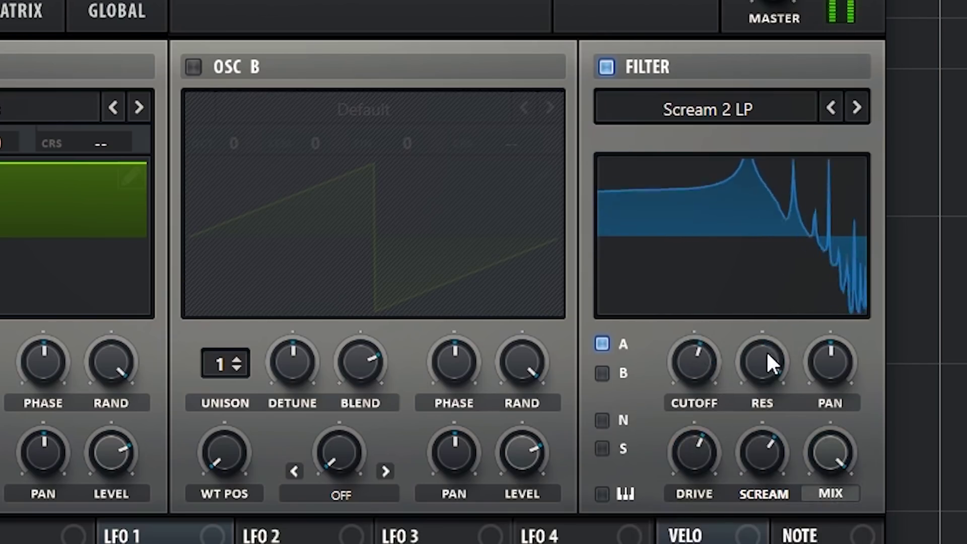
mouse_move(785, 415)
left_click_drag(783, 406, 763, 448)
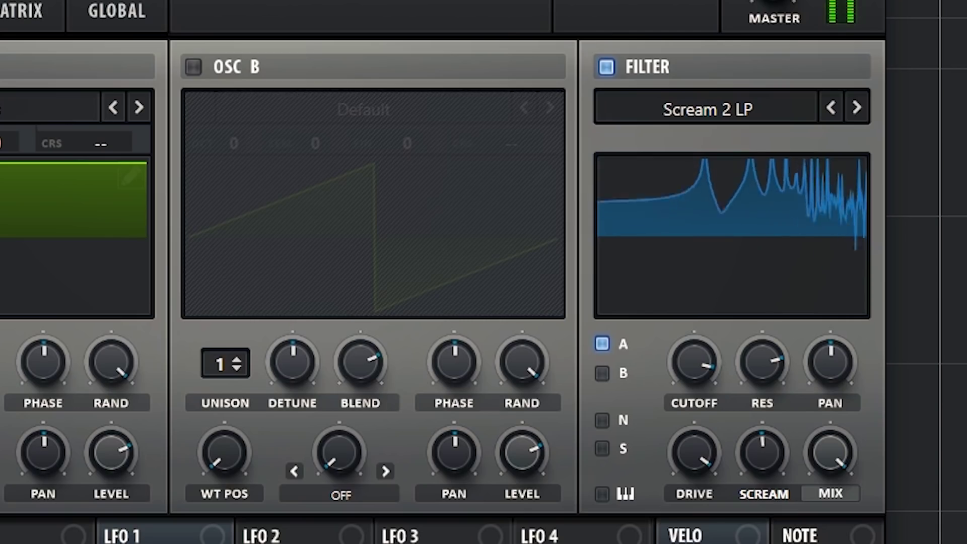
left_click_drag(763, 463, 760, 232)
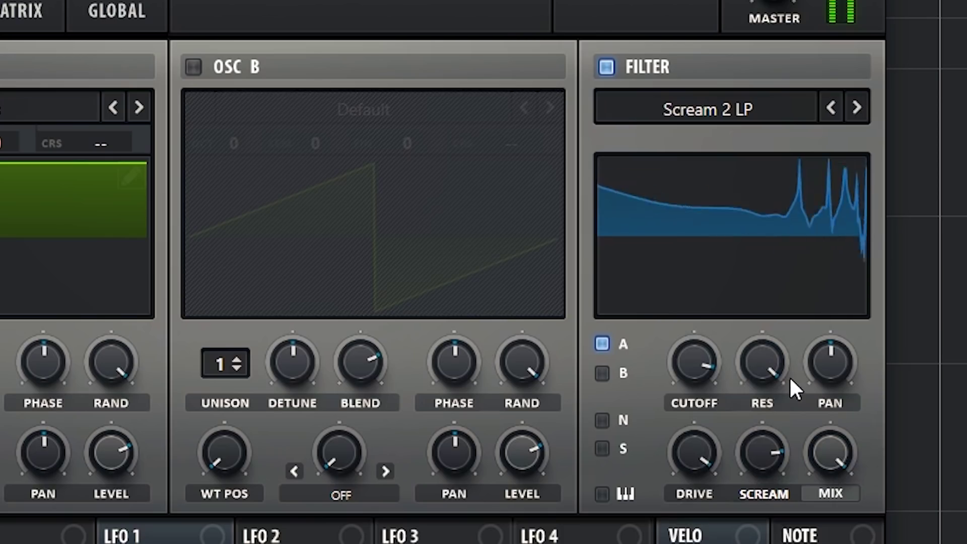
left_click_drag(699, 358, 759, 331)
left_click_drag(761, 405, 754, 543)
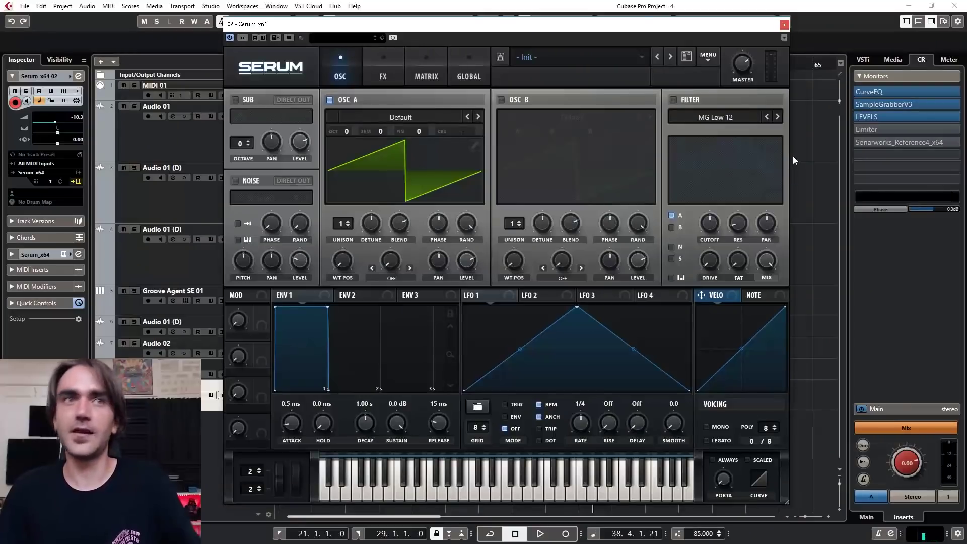
- Set the initialized patch's filter type to Scream 1 BP and enable the filter
left_click(721, 117)
mouse_move(699, 163)
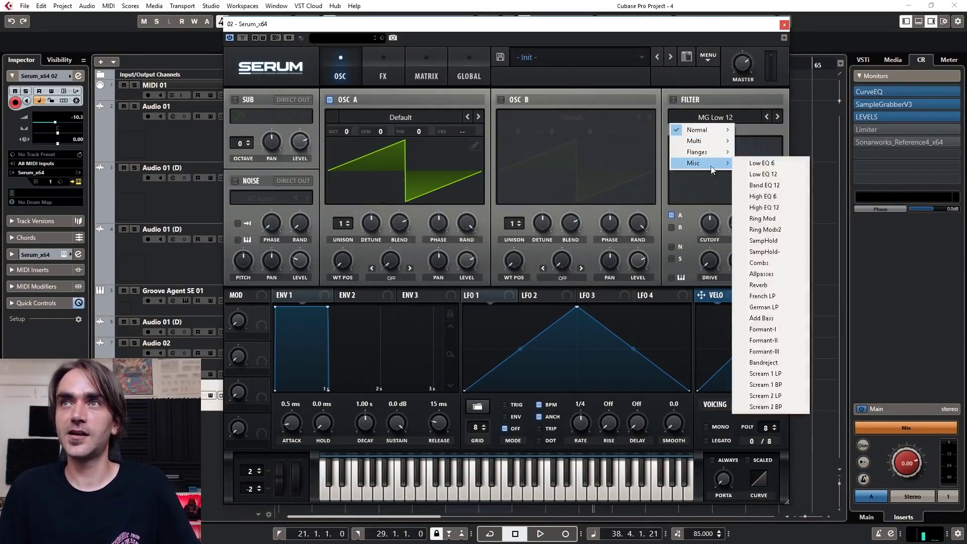
left_click(780, 385)
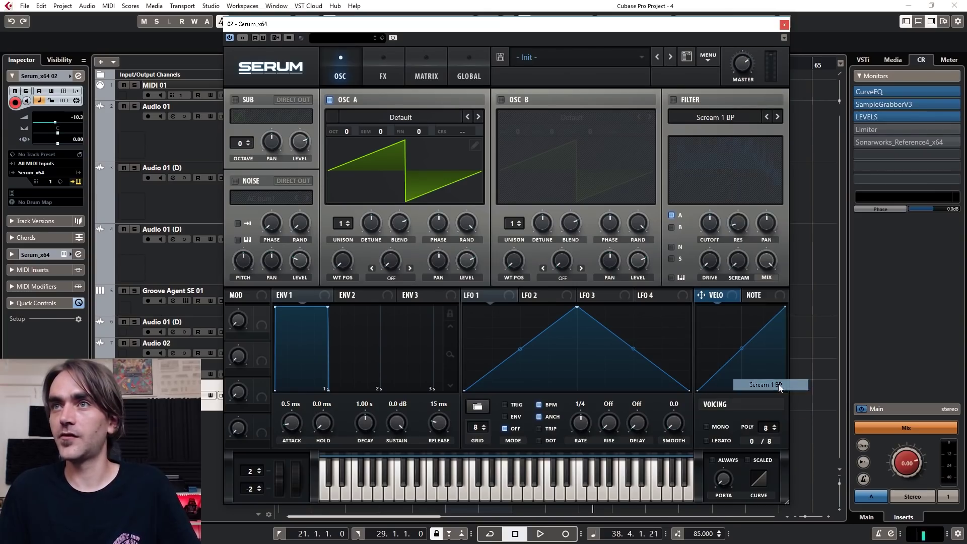
left_click(673, 99)
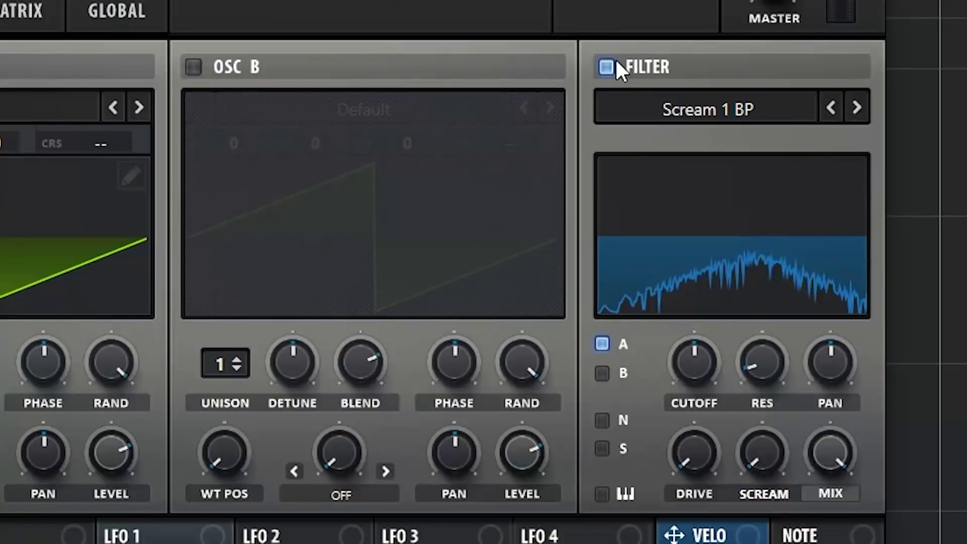
- Raise the band-pass filter's drive and cutoff above halfway and turn its resonance well up
left_click_drag(699, 474, 692, 352)
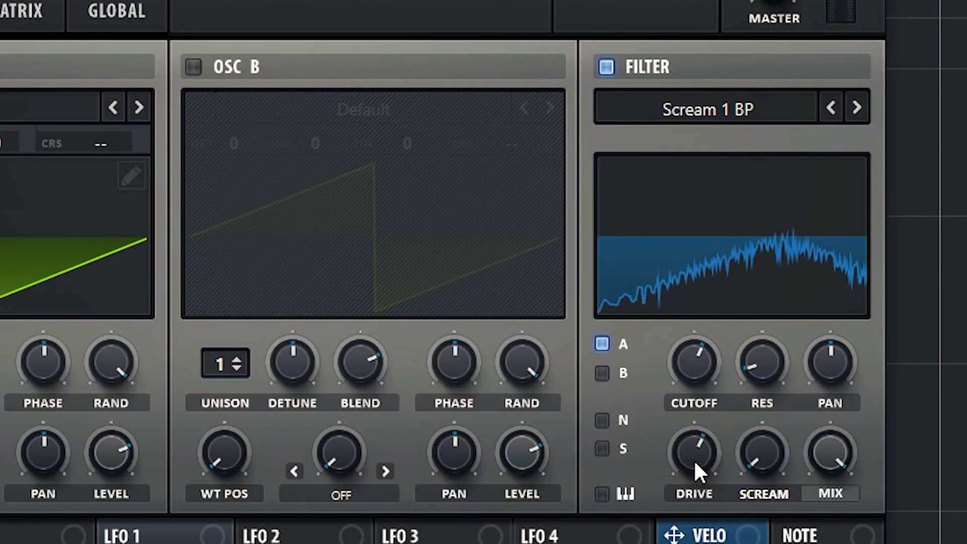
left_click_drag(760, 355, 776, 255)
left_click_drag(693, 361, 725, 262)
left_click_drag(720, 297, 738, 371)
- Bring the Scream amount to about halfway and readjust the cutoff and drive, leaving the drive well above halfway
left_click_drag(761, 453, 764, 275)
left_click_drag(700, 375, 701, 409)
left_click_drag(703, 443, 705, 428)
left_click_drag(701, 367, 705, 340)
left_click_drag(693, 448, 697, 493)
mouse_move(699, 356)
left_mouse_down()
mouse_move(708, 350)
mouse_move(702, 443)
mouse_move(696, 347)
left_mouse_up()
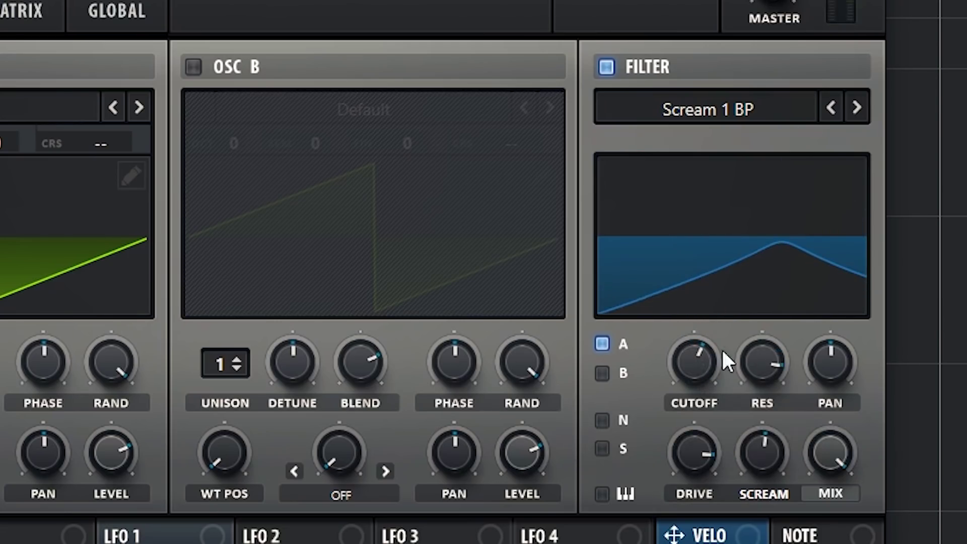
- Raise the resonance to maximum and bring the Scream amount down below a quarter
left_click_drag(776, 457, 763, 394)
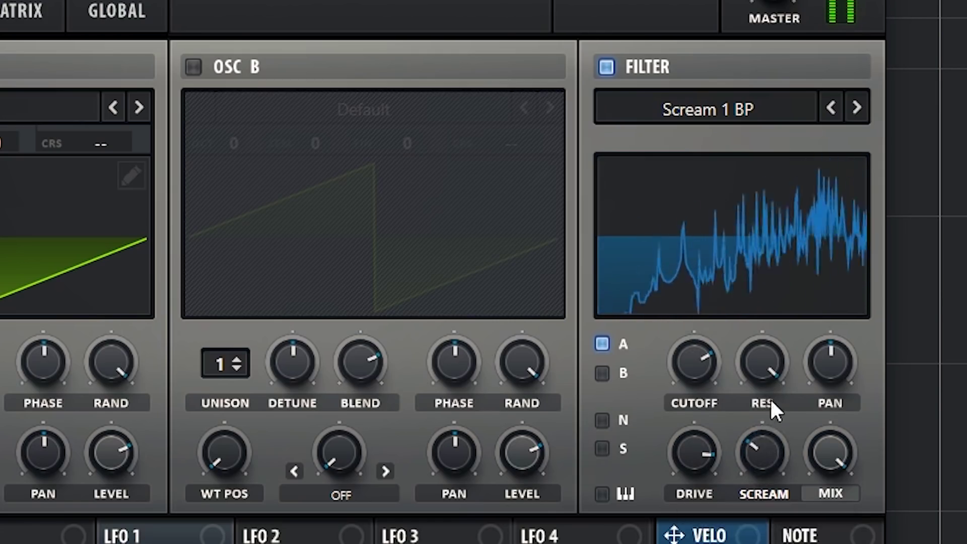
left_click_drag(778, 451, 762, 475)
- Enable the Delay effect, raise its feedback just above halfway and set the left delay offset to Dot
left_click(295, 44)
left_click(240, 41)
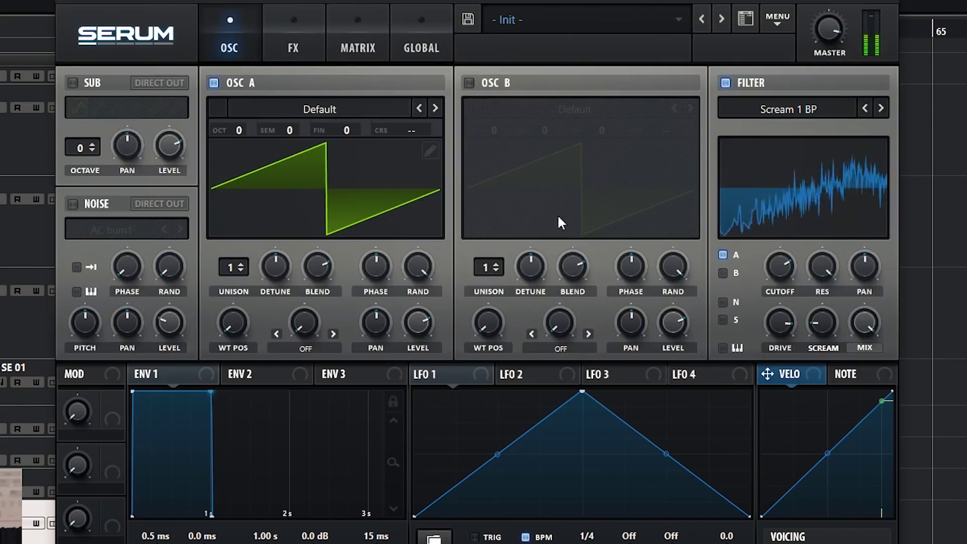
left_click(286, 44)
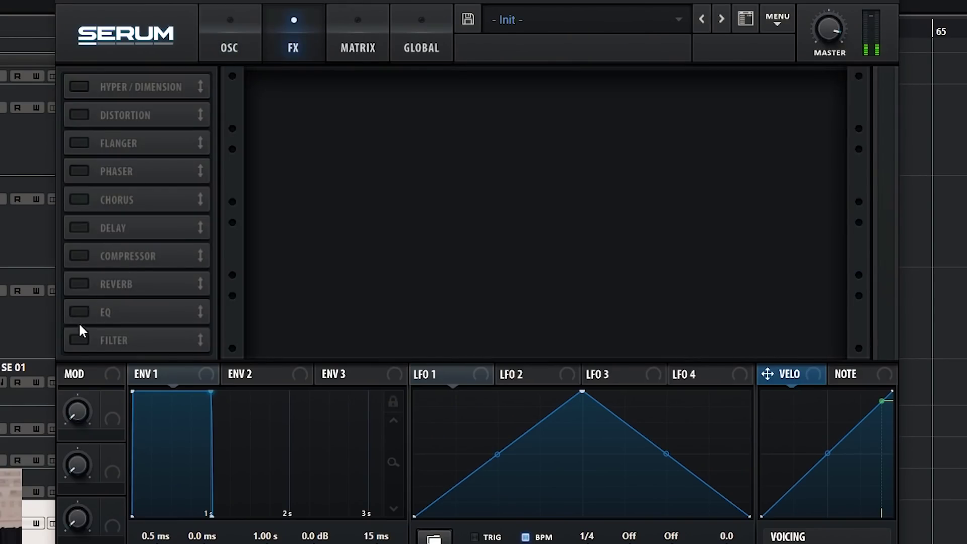
left_click(79, 227)
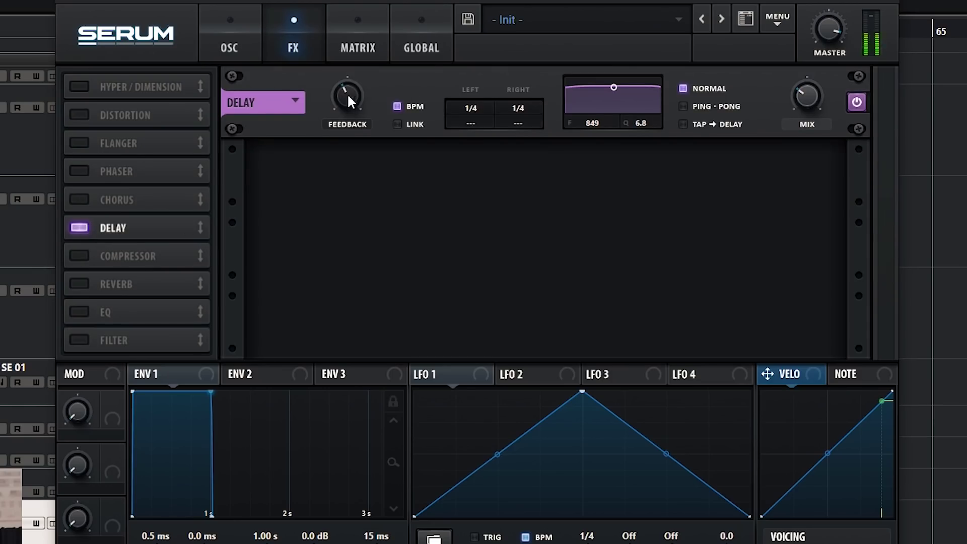
left_click_drag(348, 96, 353, 71)
left_click_drag(483, 128, 453, 43)
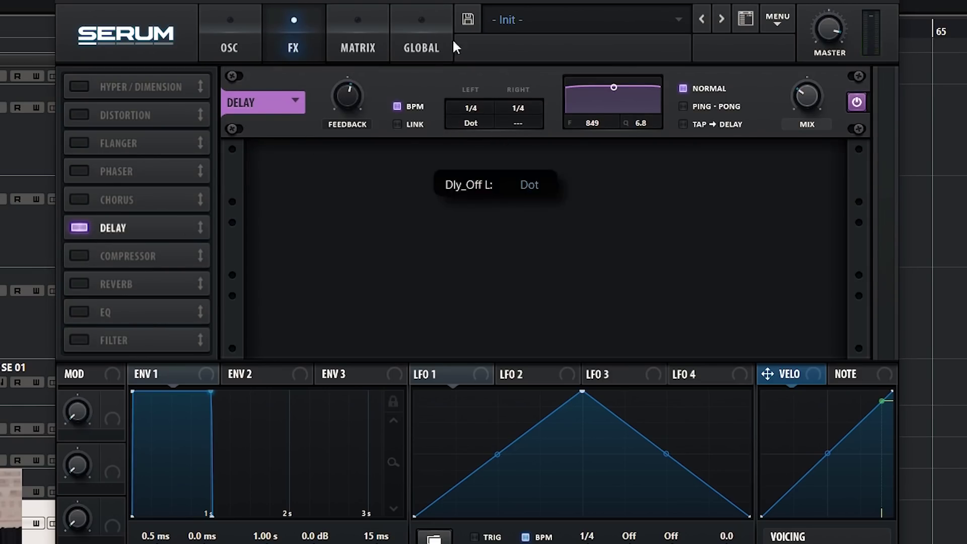
- Link the left and right delay times, switch the delay to Ping-Pong and raise its mix to just below halfway
left_click(398, 125)
left_click(693, 107)
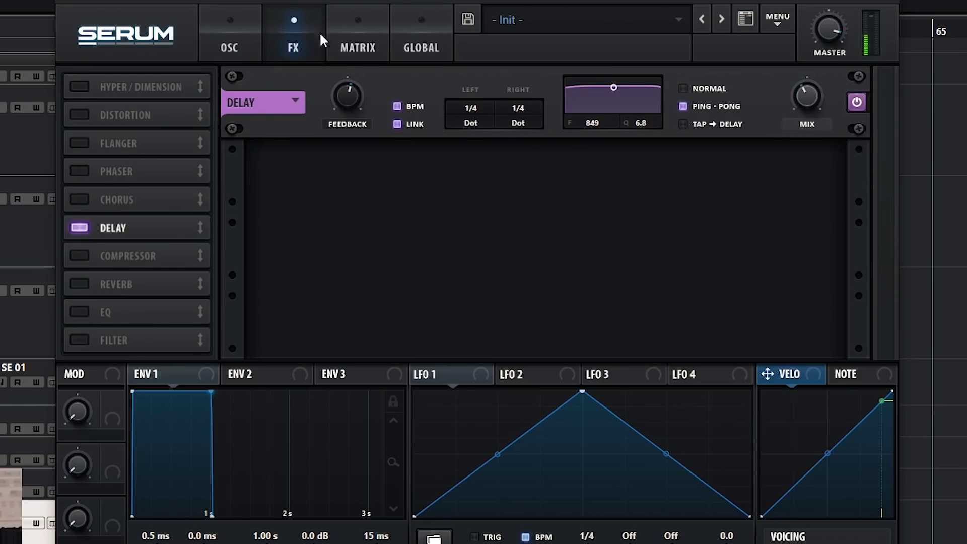
- Raise the filter's Scream amount slightly to about a quarter and sweep the resonance down and back up to maximum
left_click(249, 40)
mouse_move(815, 320)
left_mouse_down()
mouse_move(822, 297)
mouse_move(819, 336)
left_mouse_up()
left_click(296, 39)
left_click(220, 30)
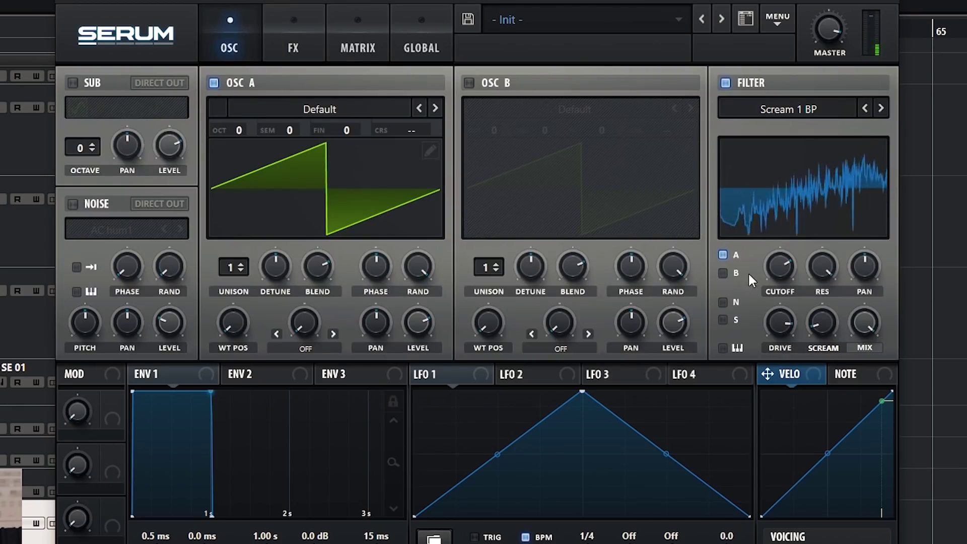
left_click_drag(827, 327, 827, 303)
left_click_drag(831, 267, 832, 422)
left_click_drag(828, 301, 802, 247)
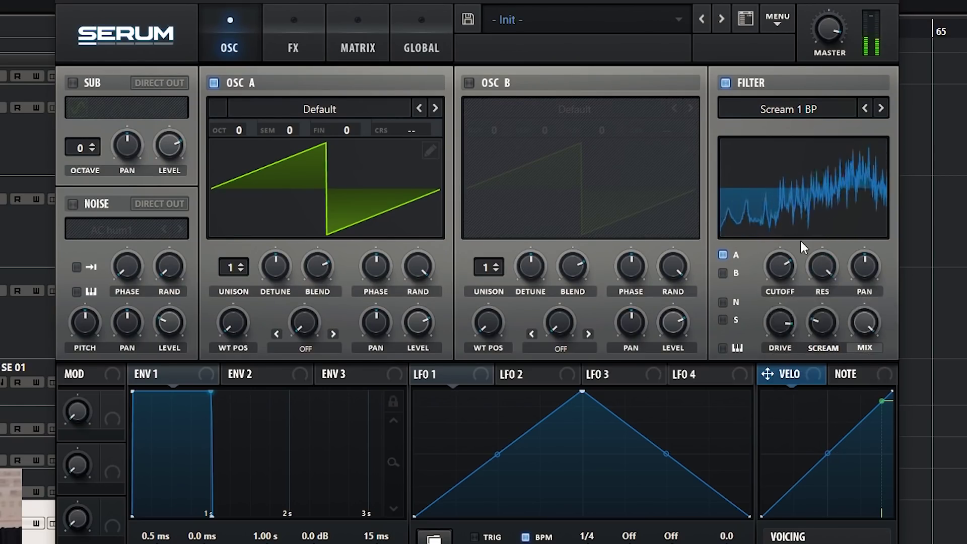
- Set oscillator A's octave to -1 and switch the filter type to Scream 2 BP with the Scream amount above halfway
left_click_drag(238, 134, 240, 156)
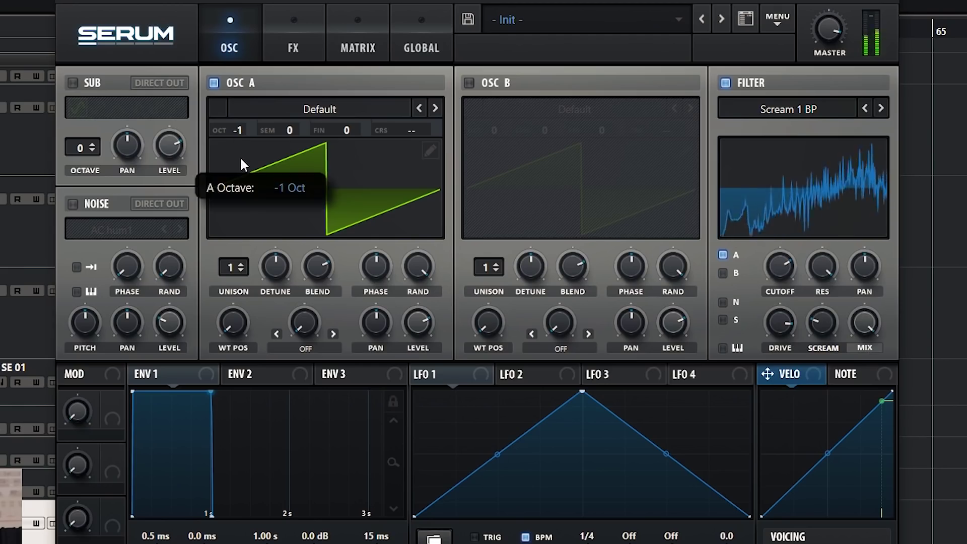
left_click(880, 108)
left_click_drag(780, 251, 821, 287)
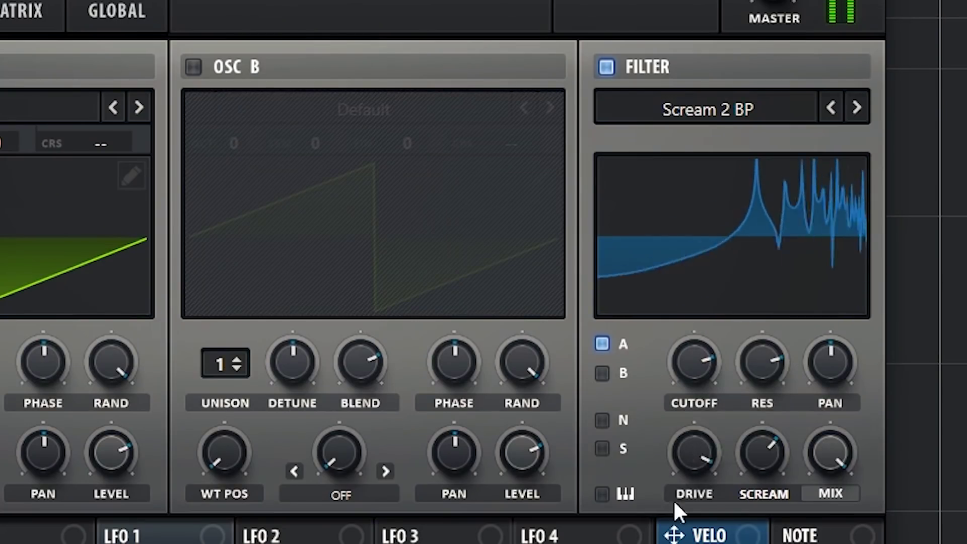
- Reduce the Scream 2 BP filter's drive to just below halfway, its Scream amount to about a quarter and its cutoff close to minimum
left_click_drag(694, 443, 693, 458)
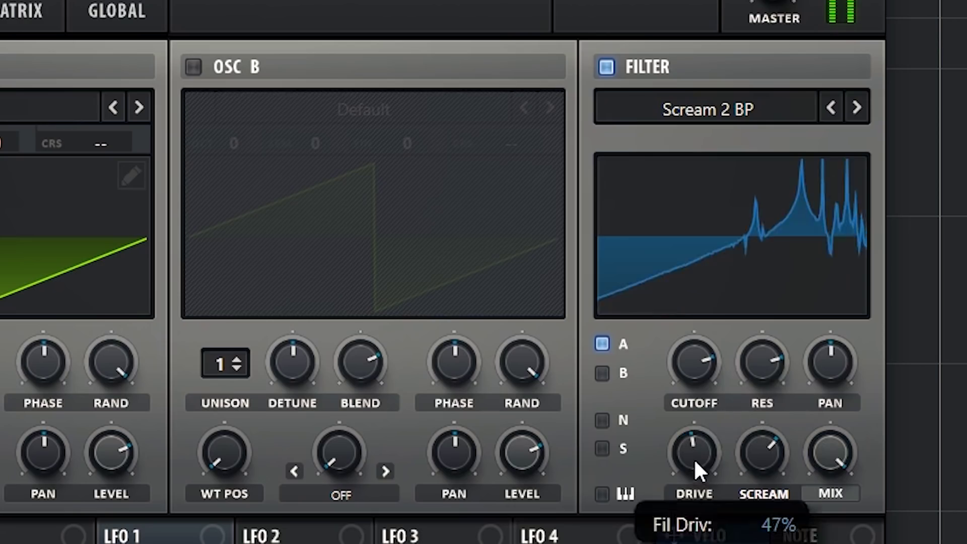
left_click_drag(707, 381, 725, 464)
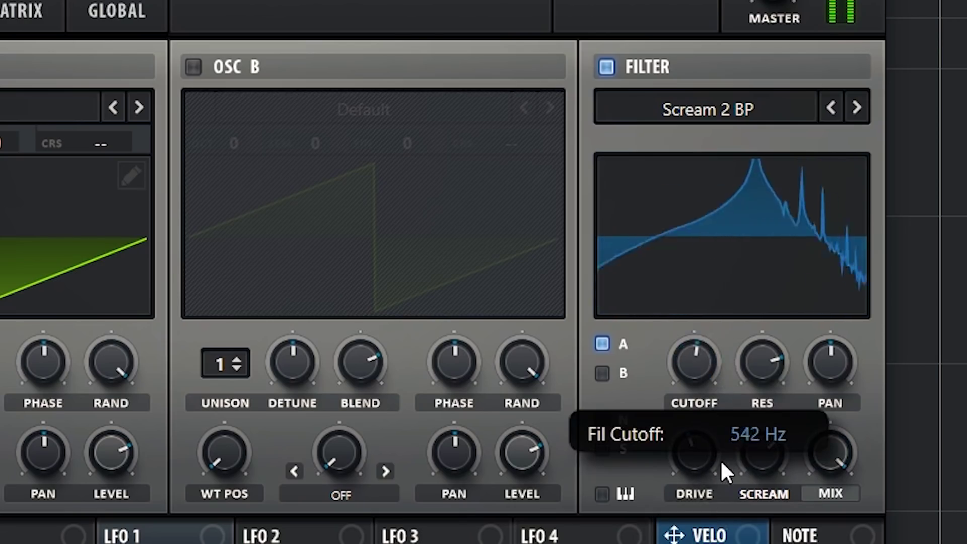
left_click_drag(782, 473, 771, 542)
left_click_drag(704, 320, 664, 504)
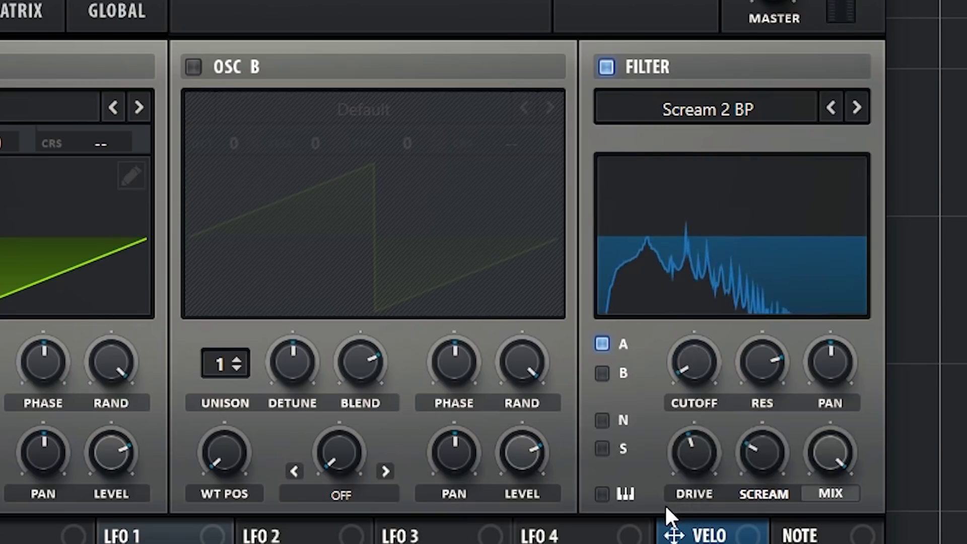